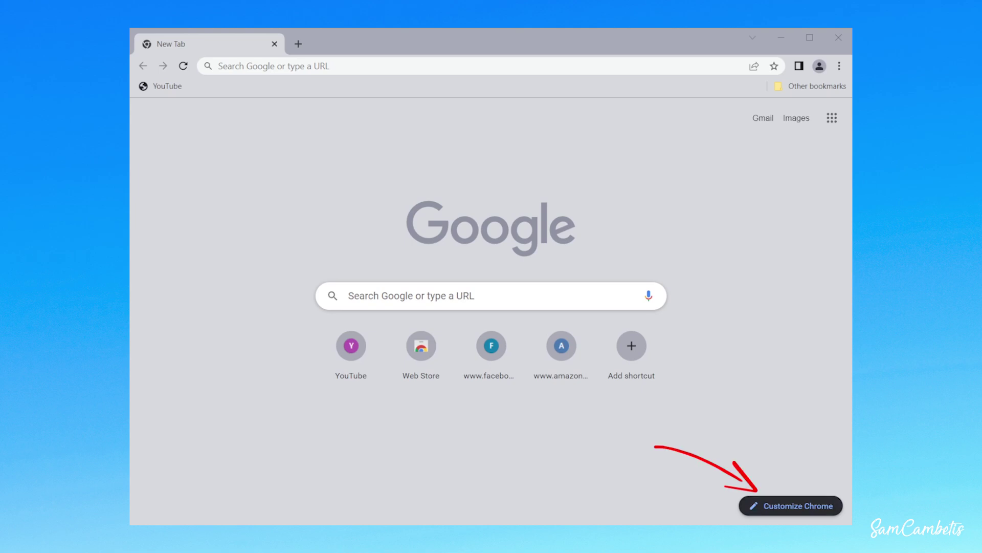
In Customize Chrome, pick the Golden Gate Bridge image from the Cityscapes background collection
left_click(801, 507)
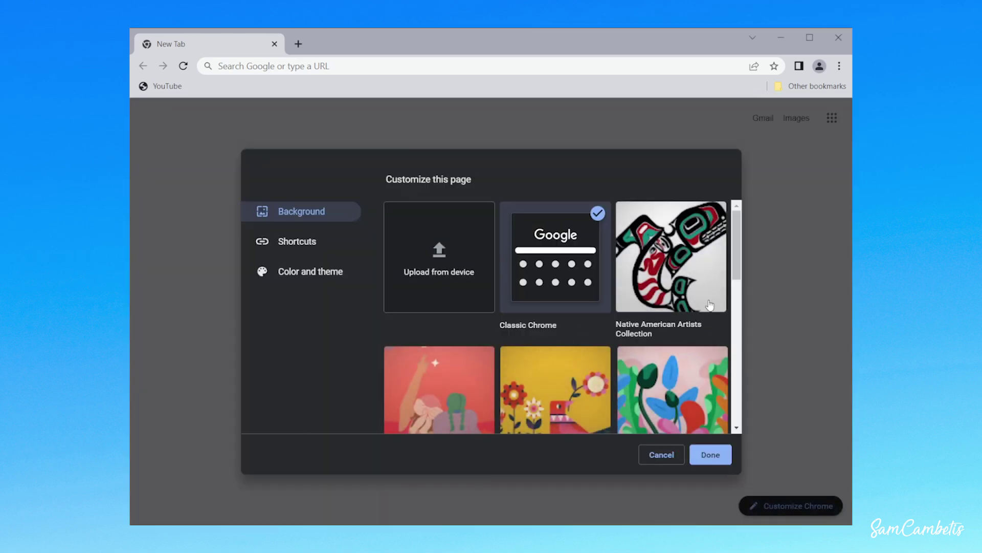
scroll(672, 328, "down", 2)
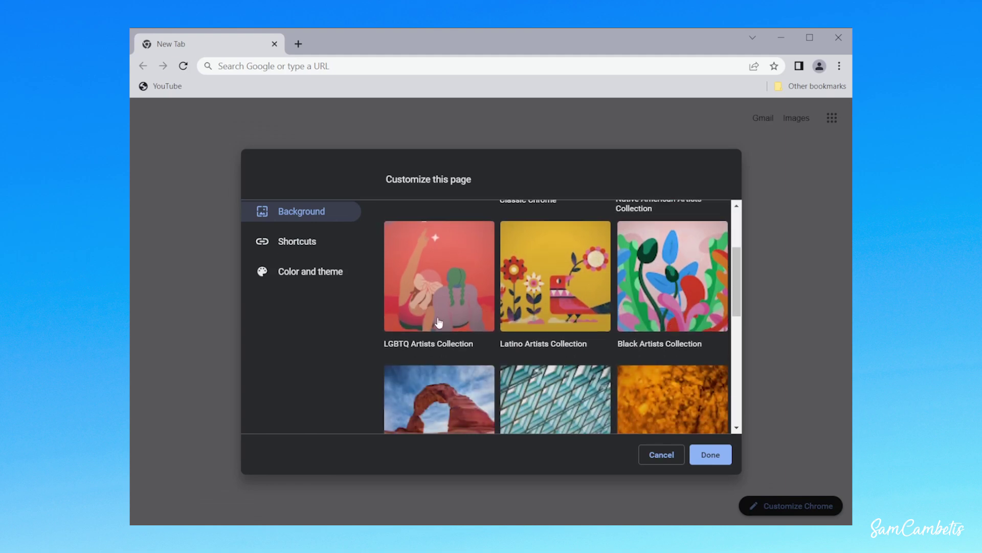
scroll(589, 347, "down", 4)
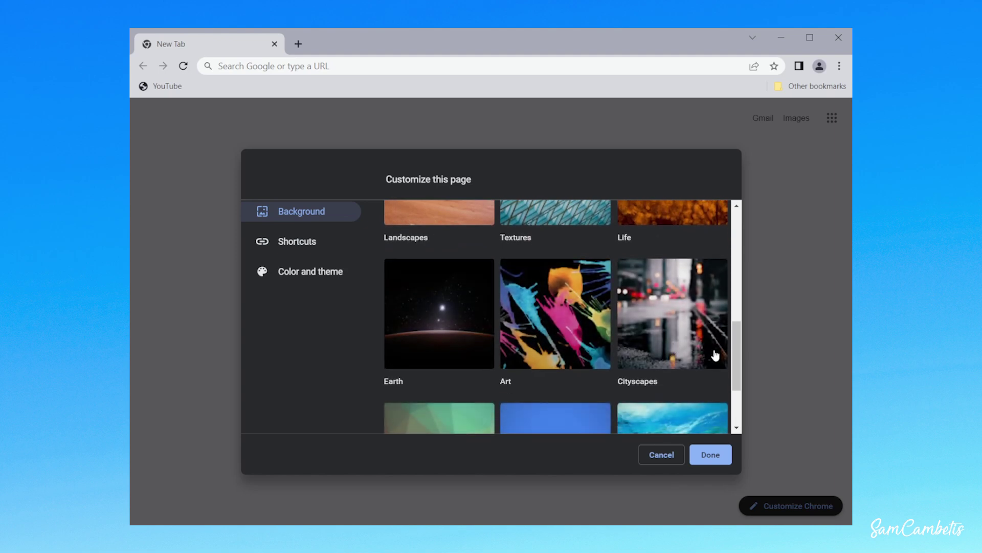
scroll(694, 364, "down", 2)
scroll(686, 358, "up", 1)
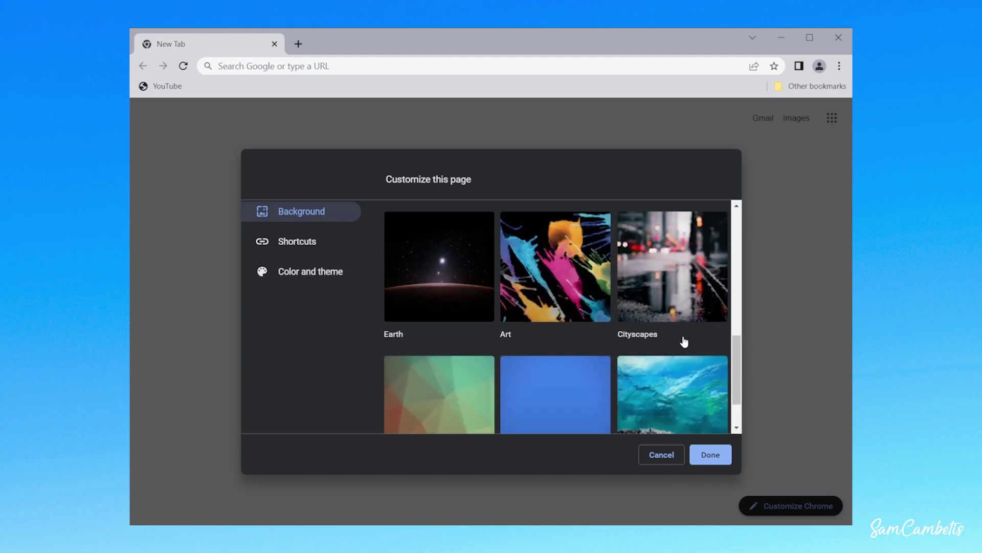
left_click(671, 281)
left_click(657, 348)
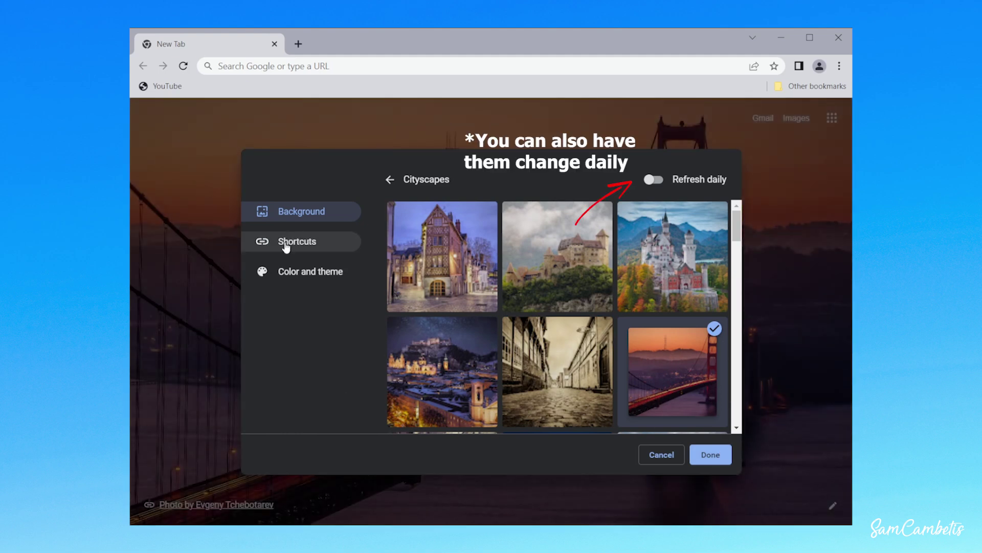
Open the Shortcuts settings and toggle Hide shortcuts on, then back off
left_click(284, 247)
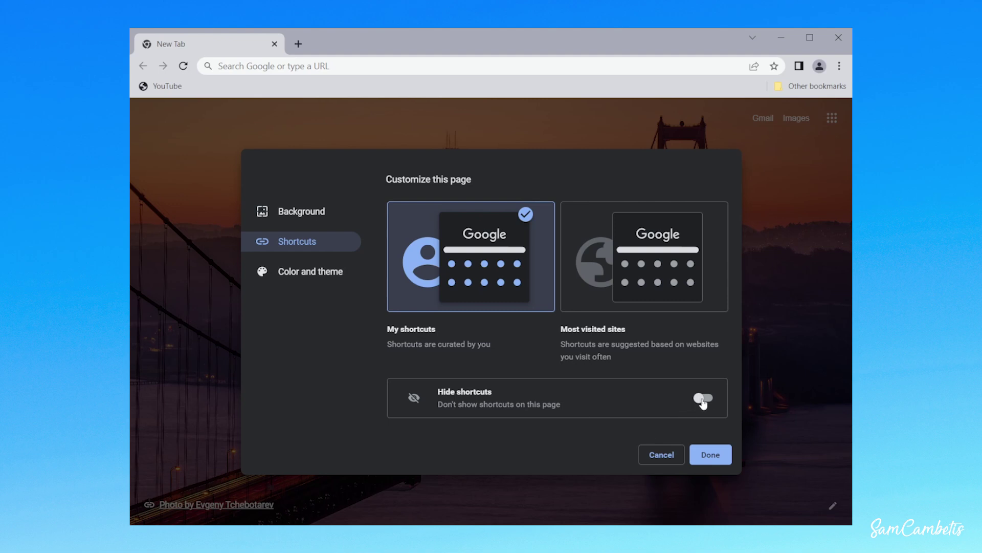
left_click(704, 401)
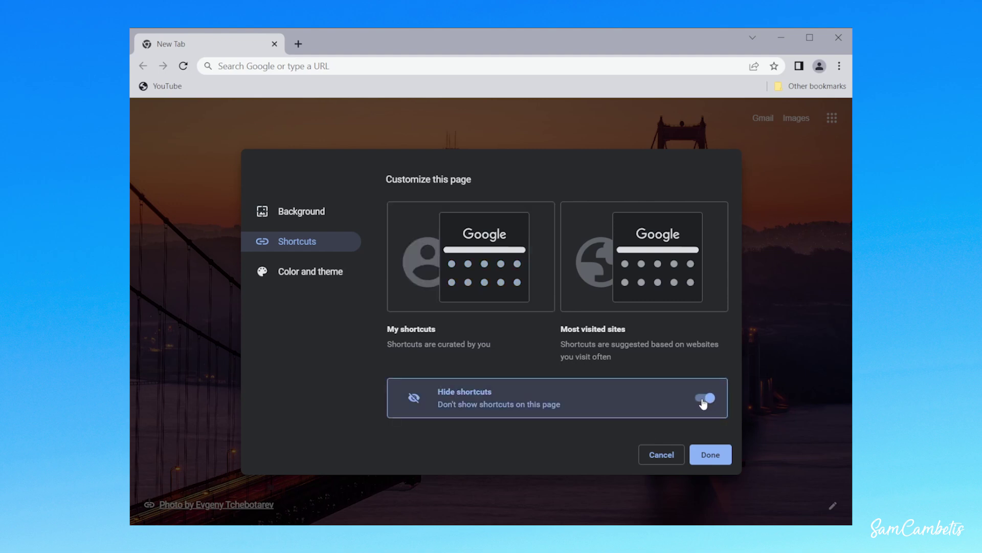
left_click(704, 401)
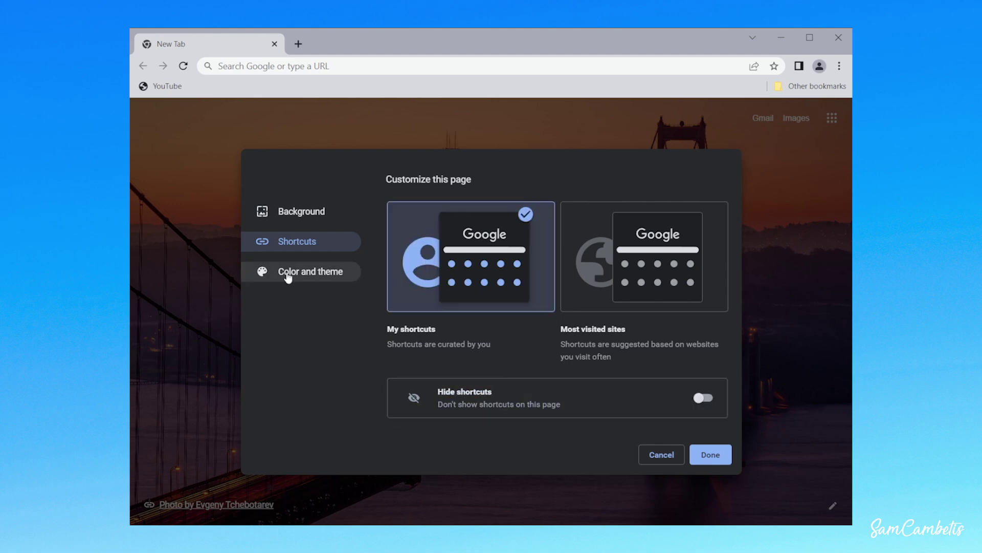
Try the orange and black theme colours, settle on Default dark color, and click Done
left_click(288, 277)
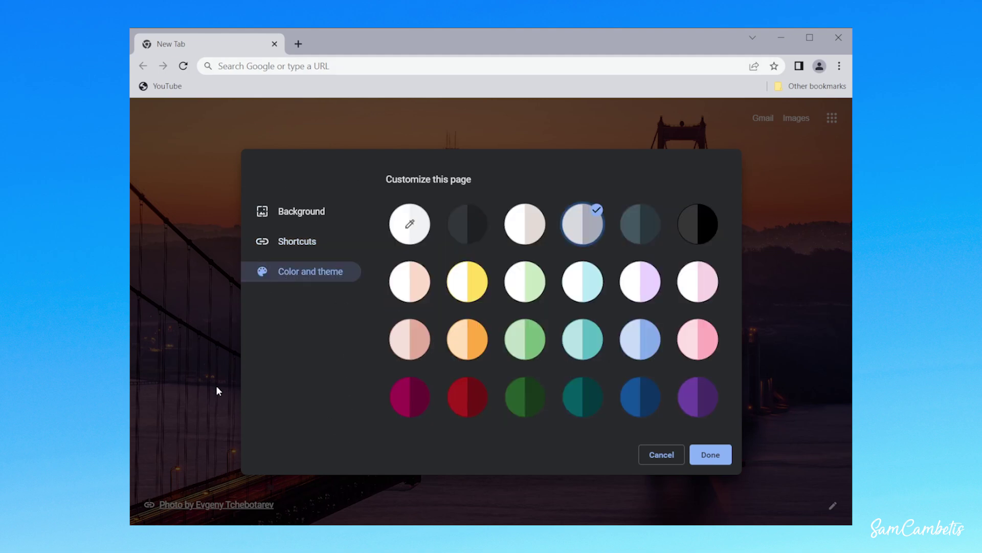
left_click(468, 224)
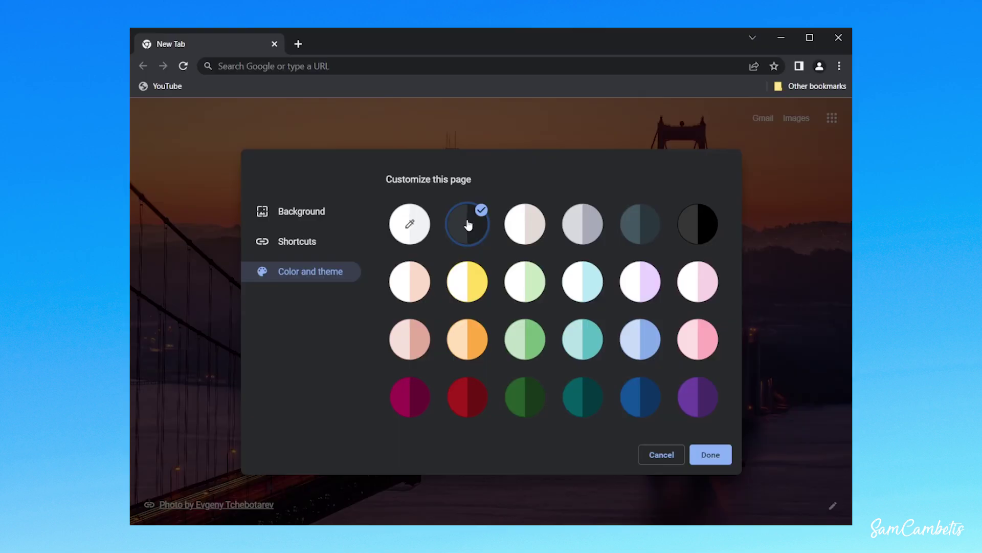
left_click(469, 342)
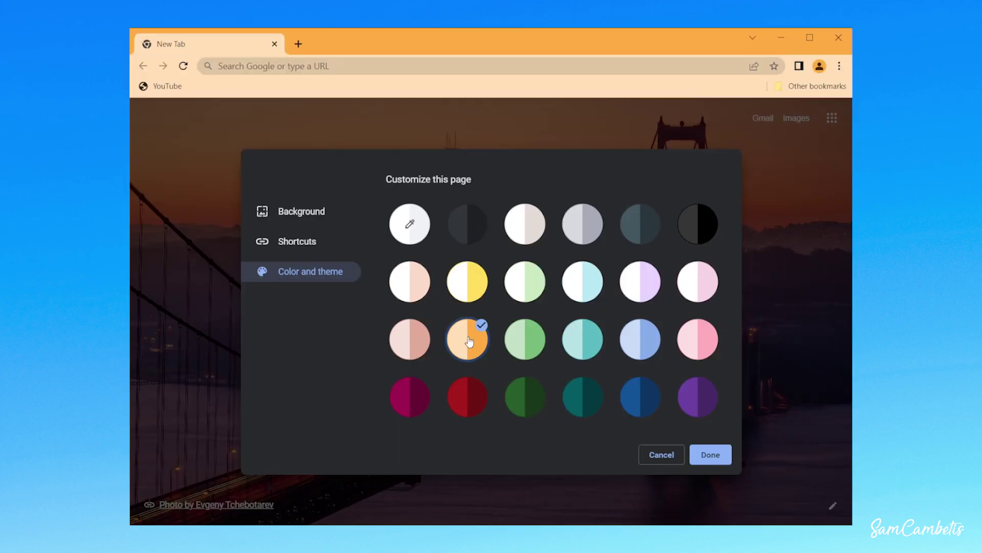
left_click(698, 223)
left_click(463, 222)
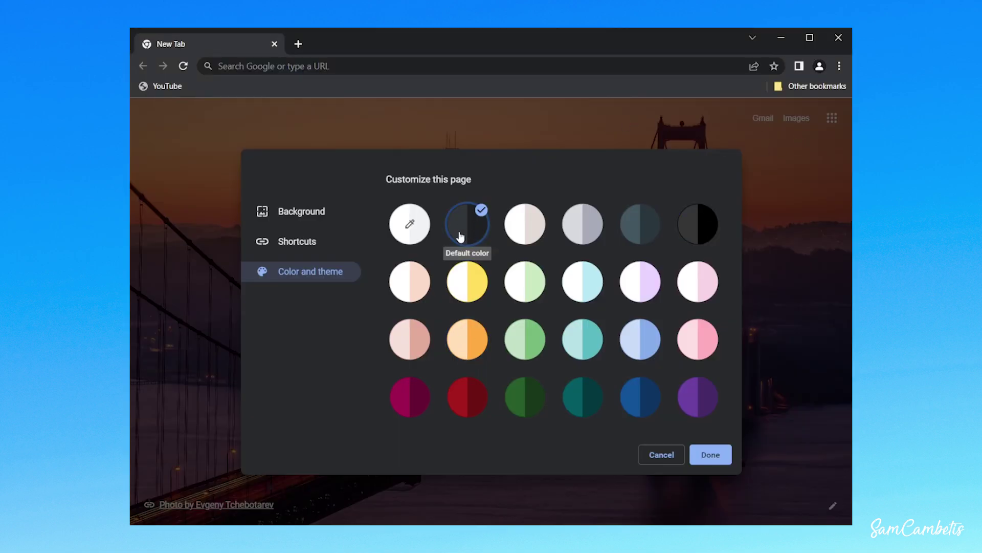
left_click(674, 455)
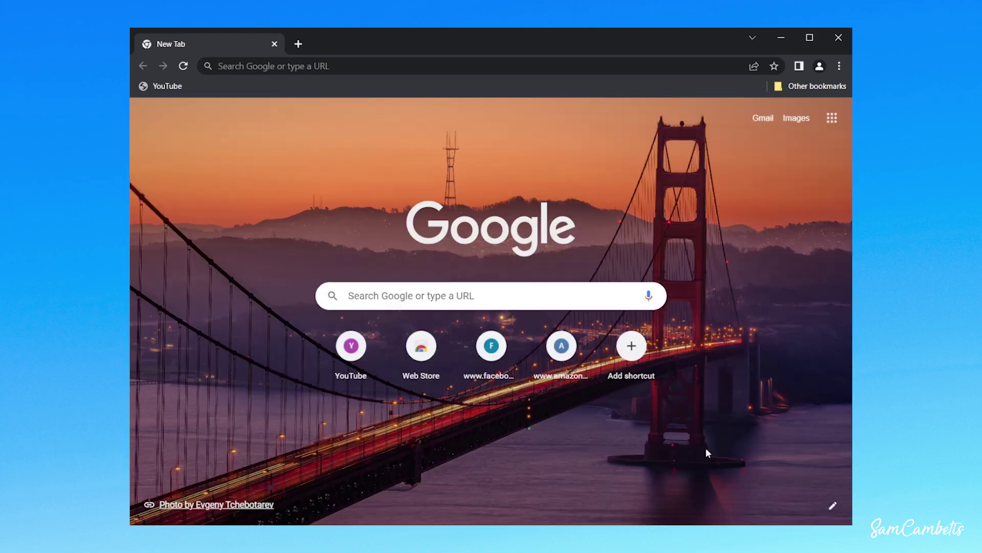
left_click(633, 353)
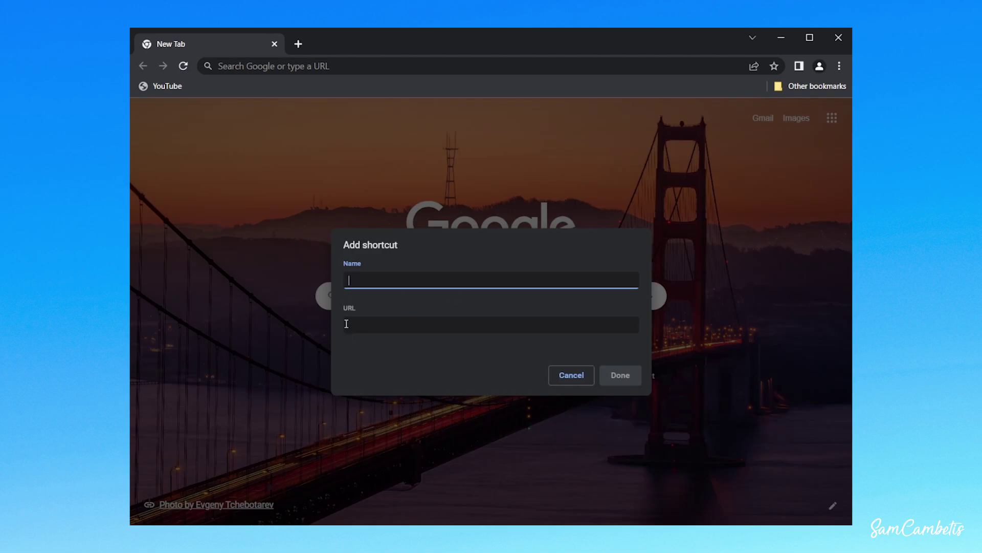
left_click(571, 375)
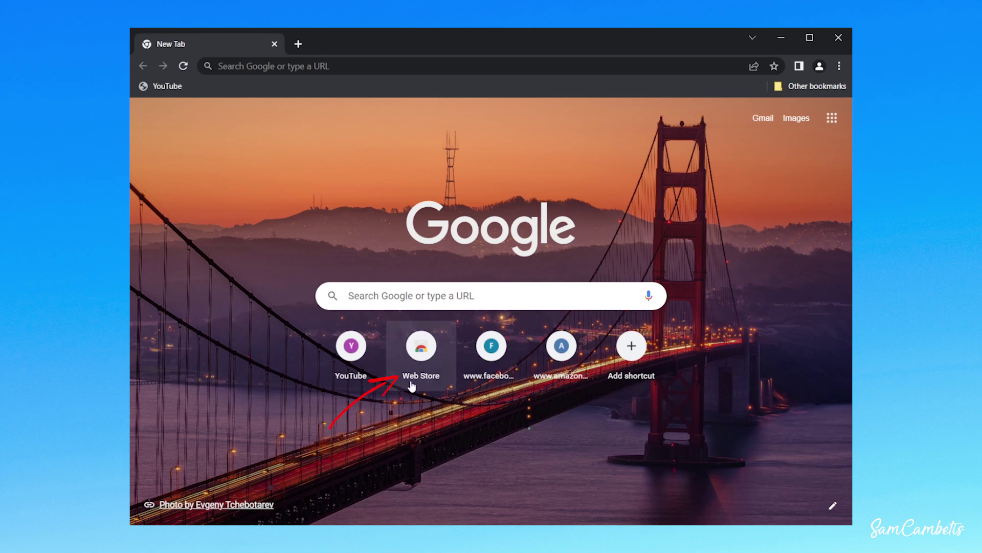
Search the Web Store for 'Homey' and add the Homey start page extension to Chrome
left_click(421, 352)
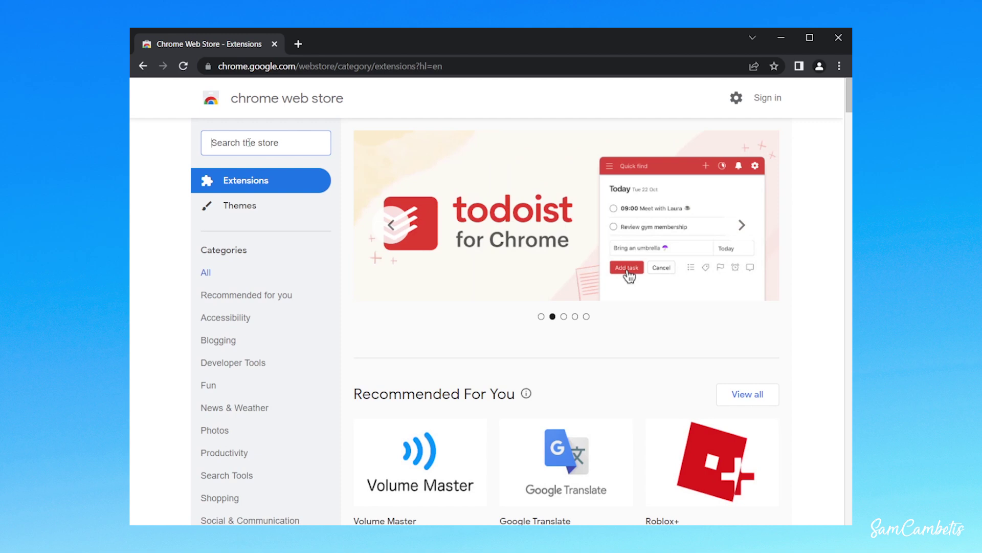
type("Homey")
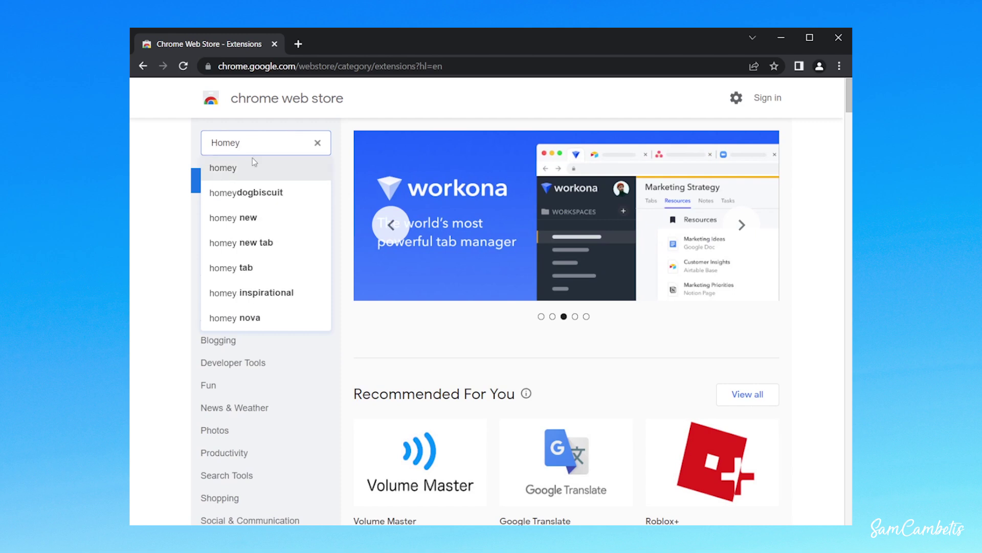
left_click(258, 171)
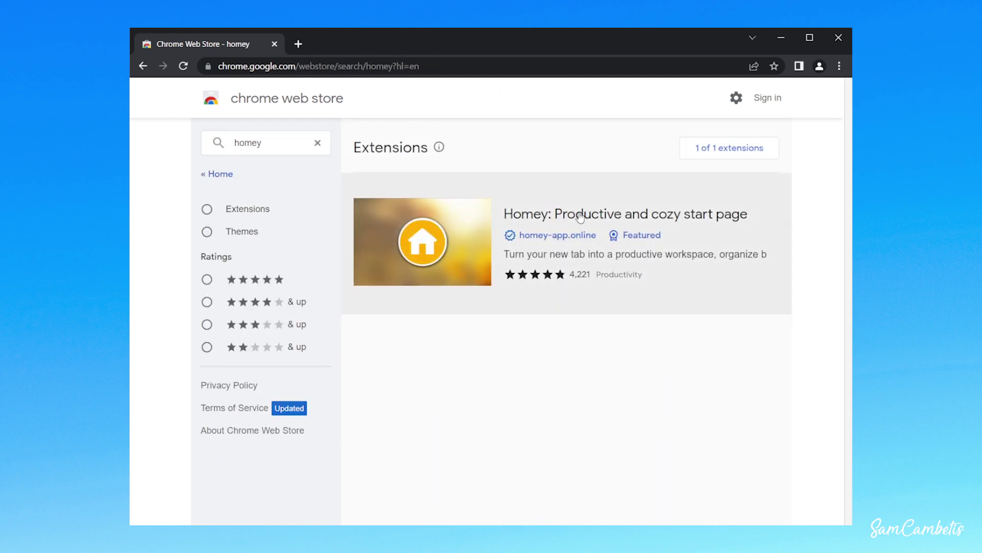
left_click(578, 215)
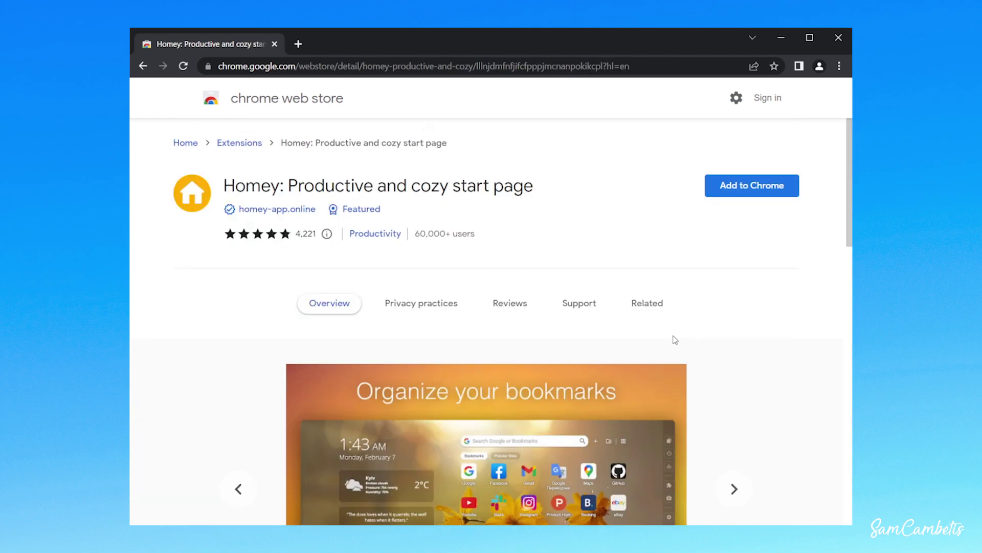
left_click(772, 188)
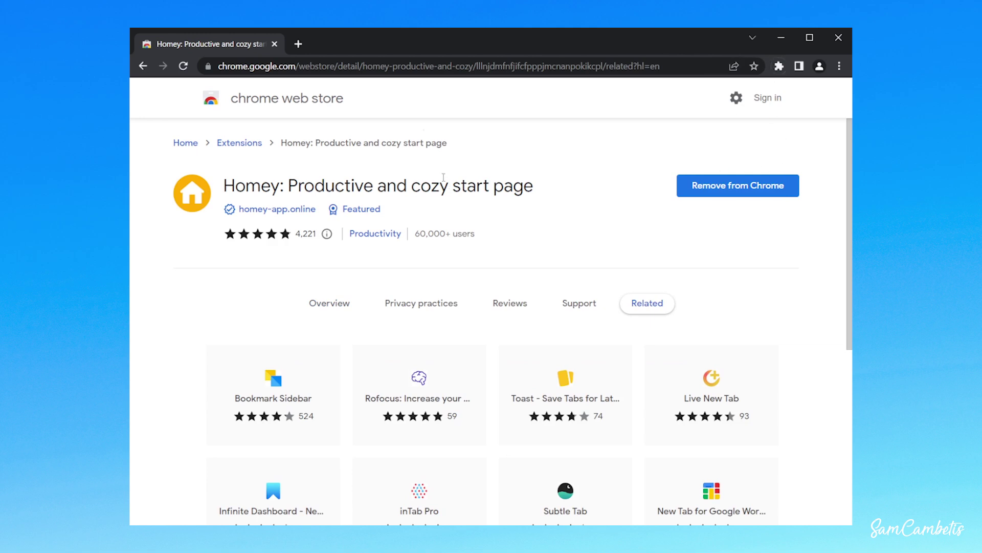
left_click(298, 45)
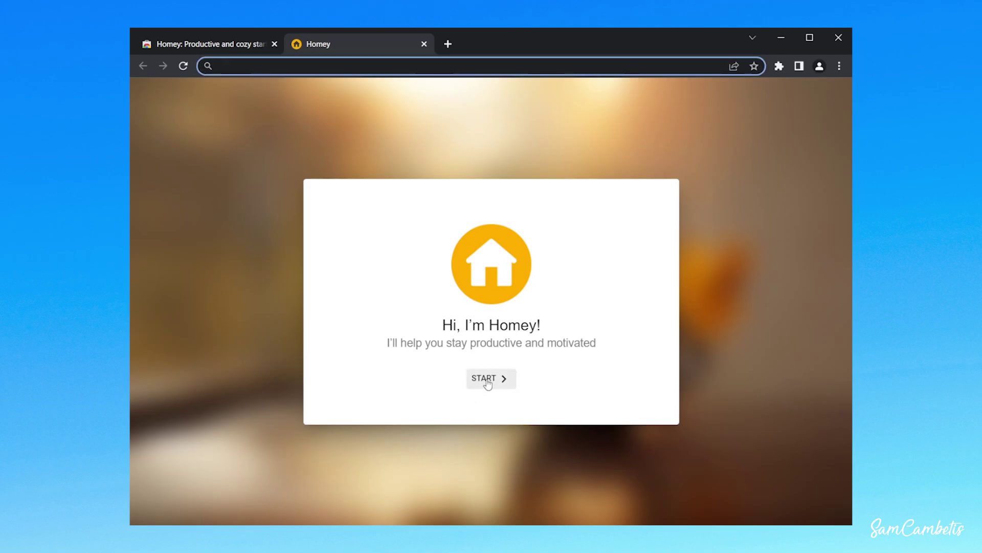
Import browser bookmarks and add Youtube, Facebook, Canva, Amazon, Twitter, Wikipedia, Instagram, Pinterest and Netflix
left_click(486, 379)
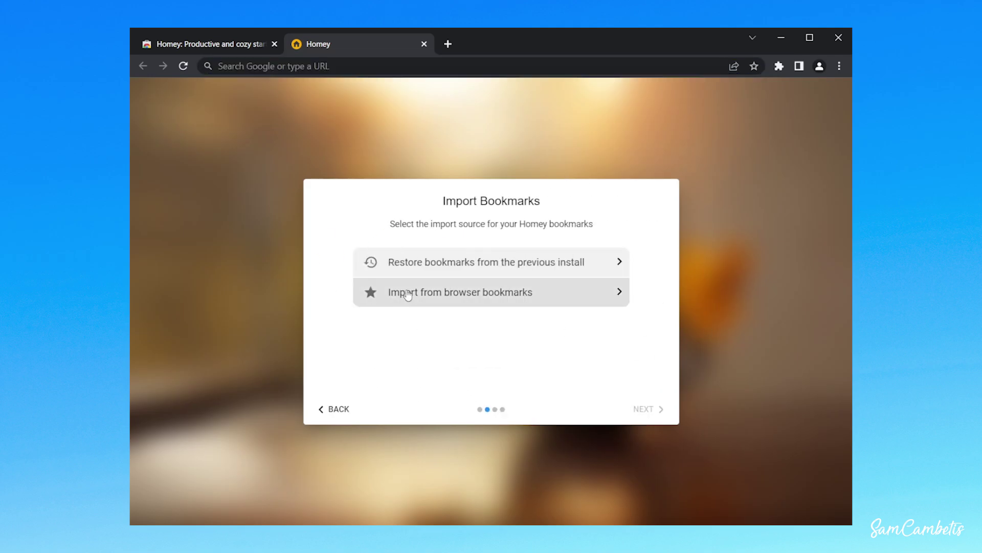
left_click(435, 294)
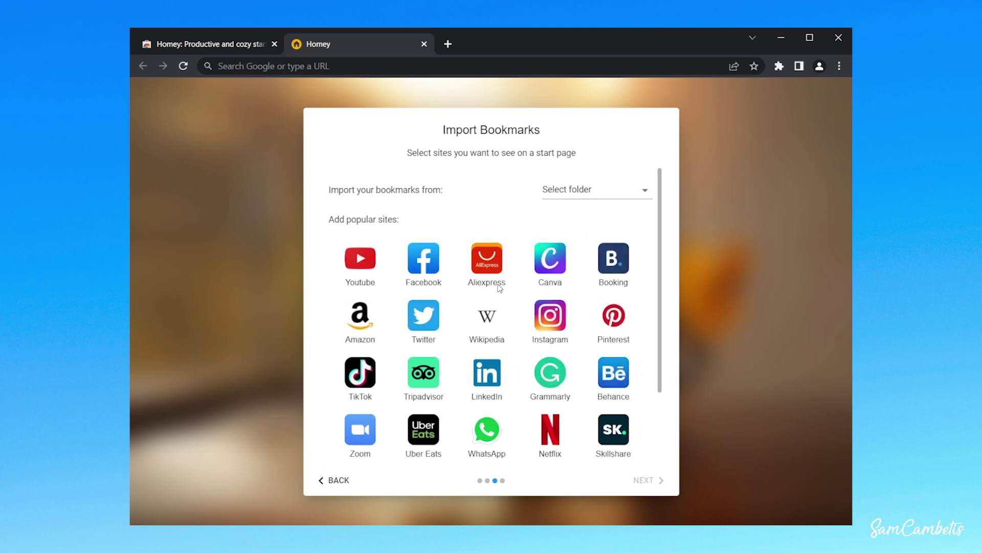
left_click(361, 259)
left_click(424, 258)
left_click(550, 258)
left_click(360, 315)
left_click(423, 315)
left_click(487, 315)
left_click(550, 315)
left_click(614, 315)
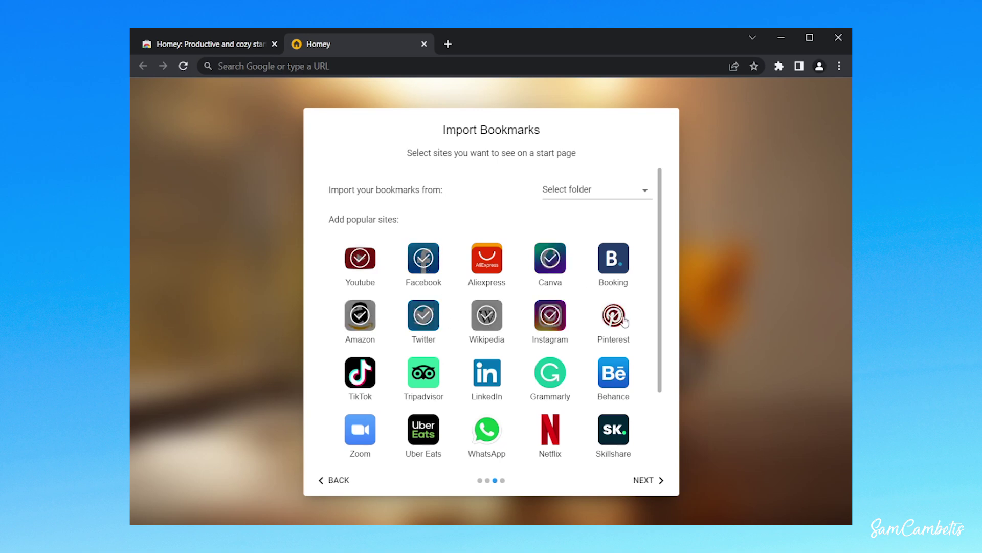
scroll(511, 332, "down", 2)
left_click(550, 367)
scroll(487, 427, "up", 2)
left_click(646, 480)
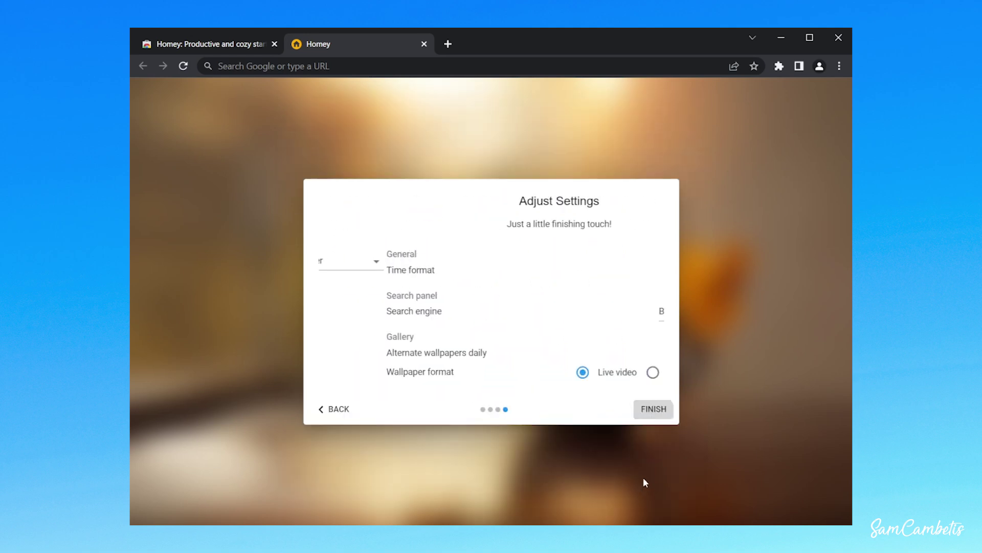
Set the time format to 12-Hour and the search engine to Google, then finish setup
left_click(633, 272)
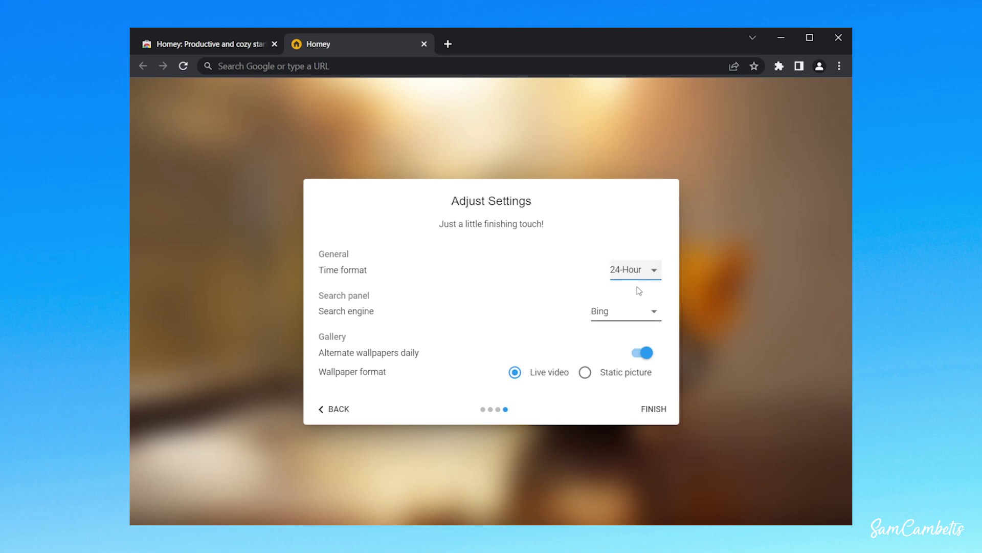
left_click(641, 289)
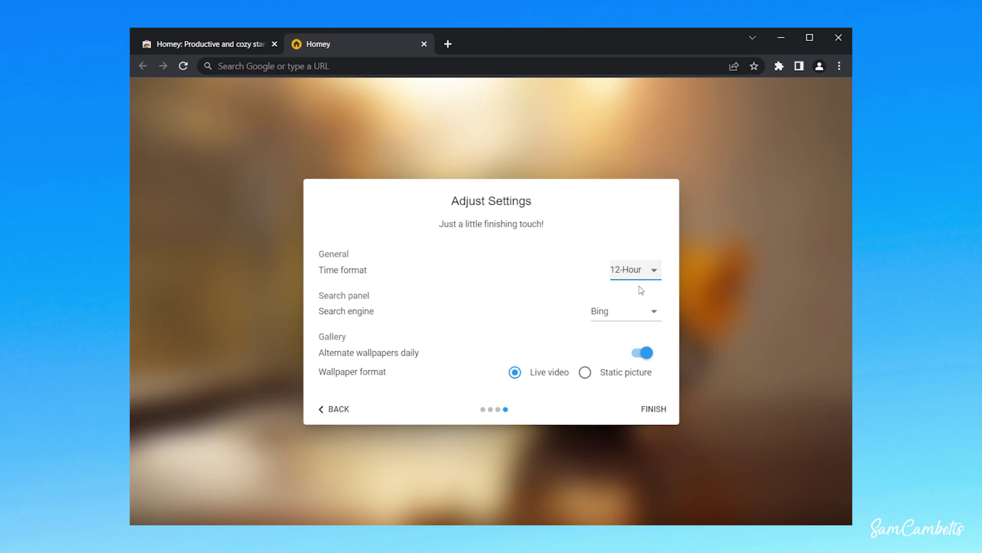
left_click(622, 316)
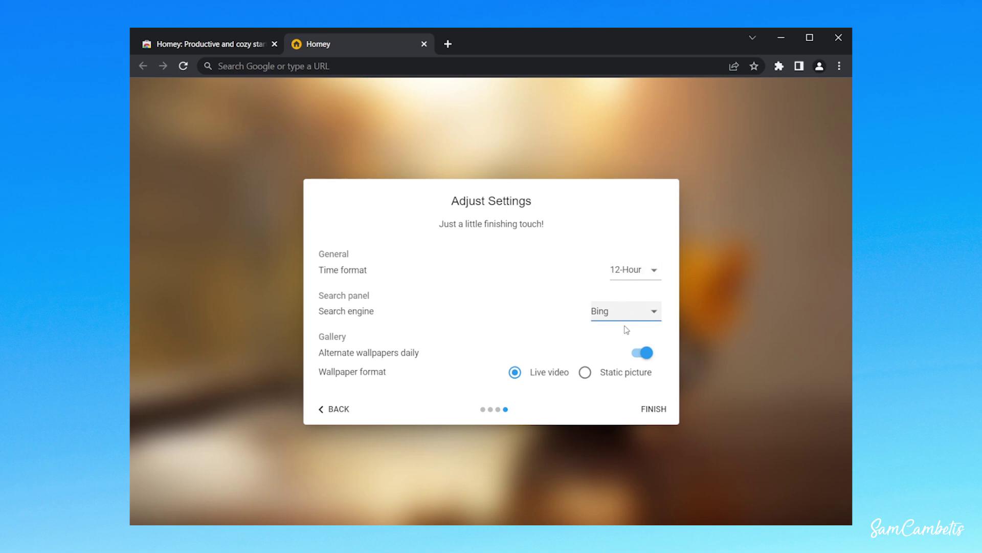
left_click(625, 332)
left_click(657, 411)
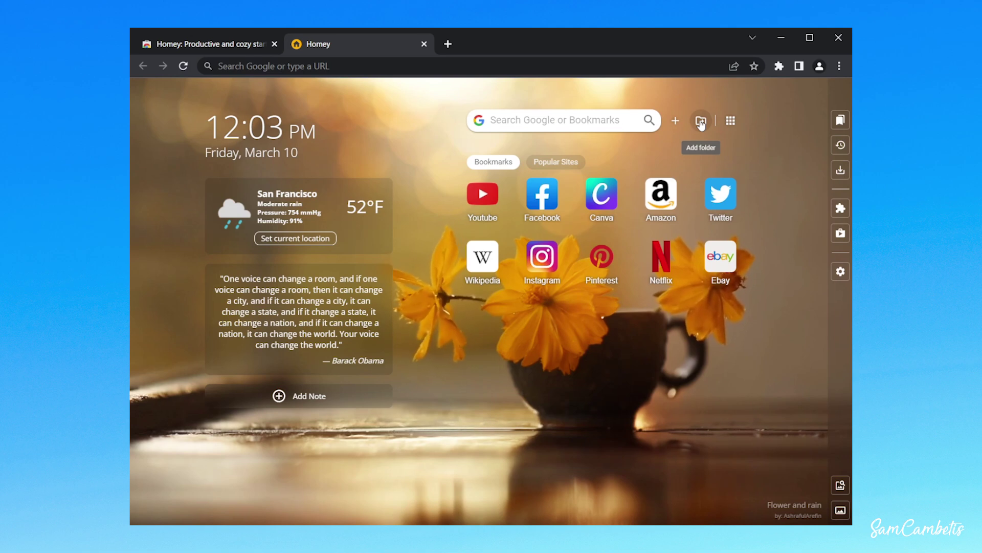
Check the Google apps grid, switch to the cozy fireplace wallpaper, and open the Gallery
left_click(732, 122)
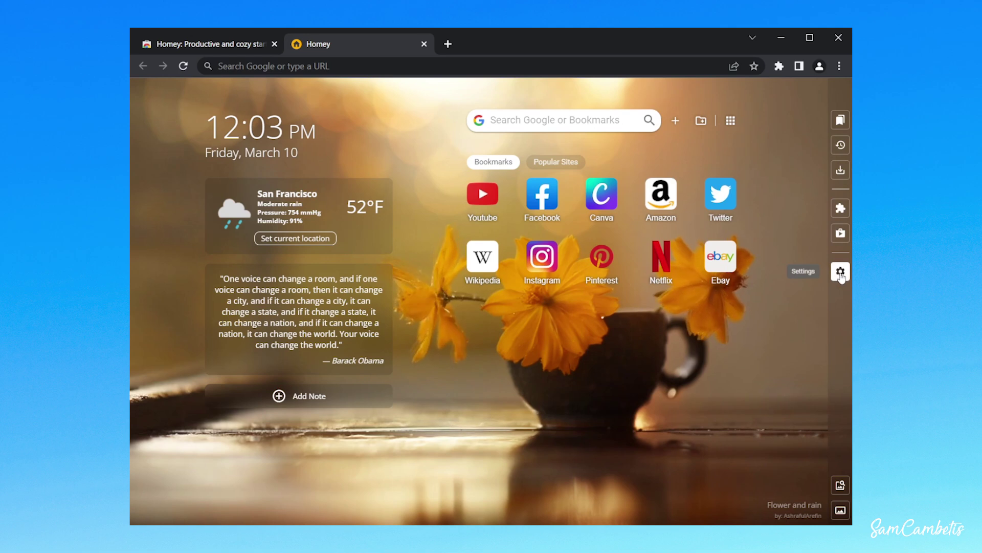
left_click(840, 490)
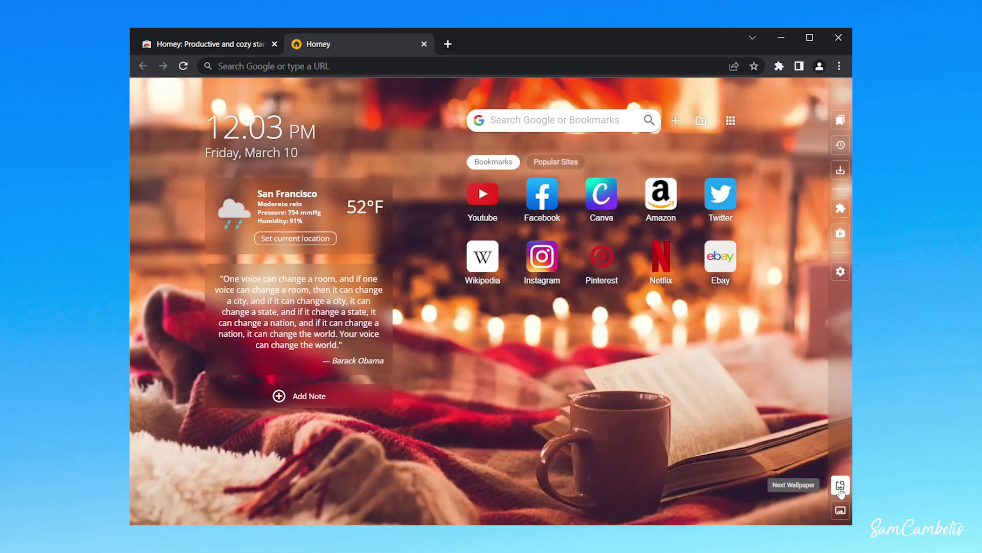
left_click(840, 510)
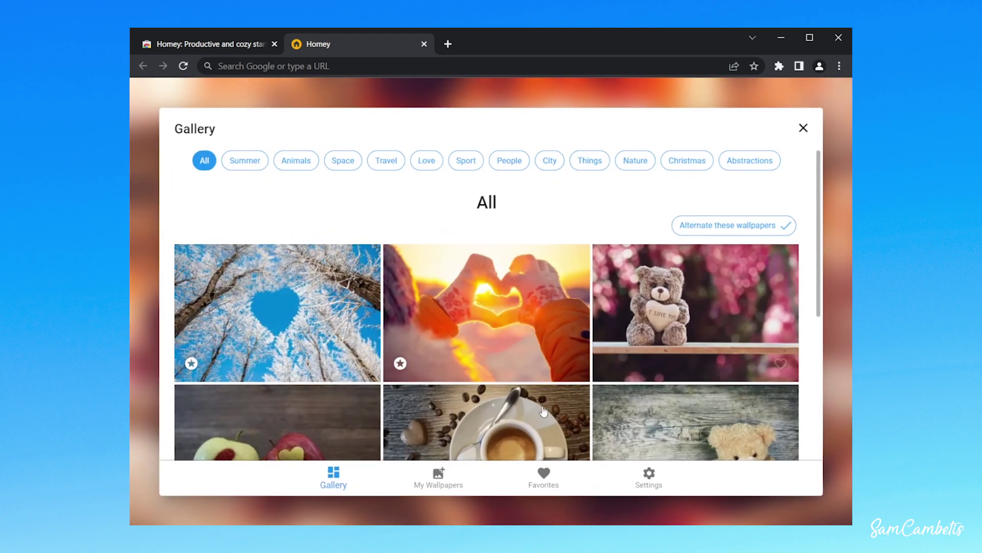
Apply the night skyline with fireworks photo from the City category as Homey's wallpaper
left_click(551, 161)
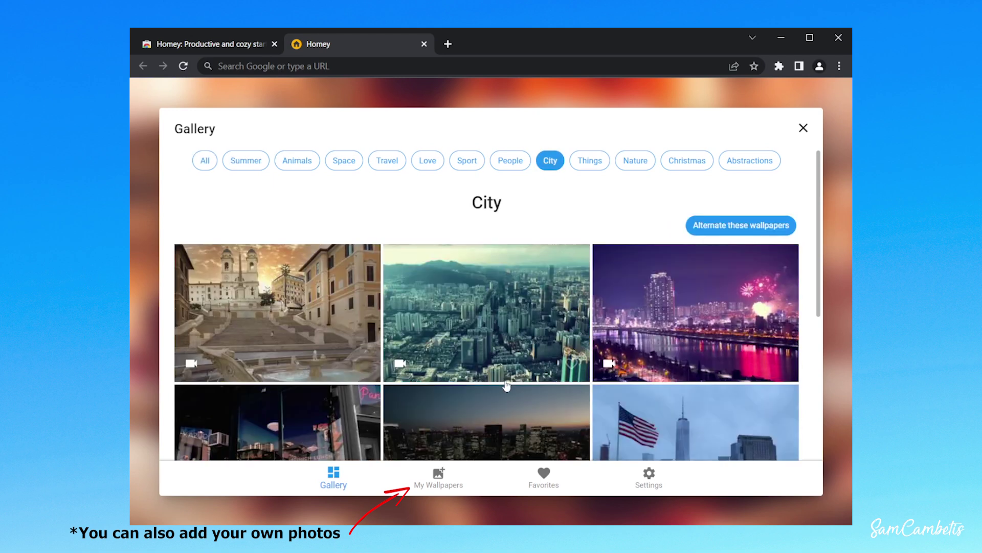
left_click(582, 404)
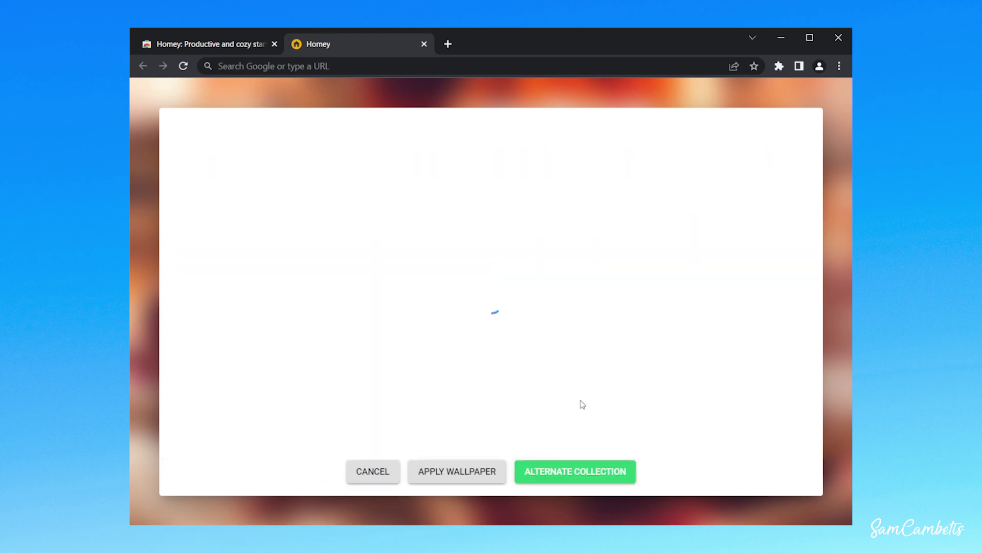
left_click(457, 471)
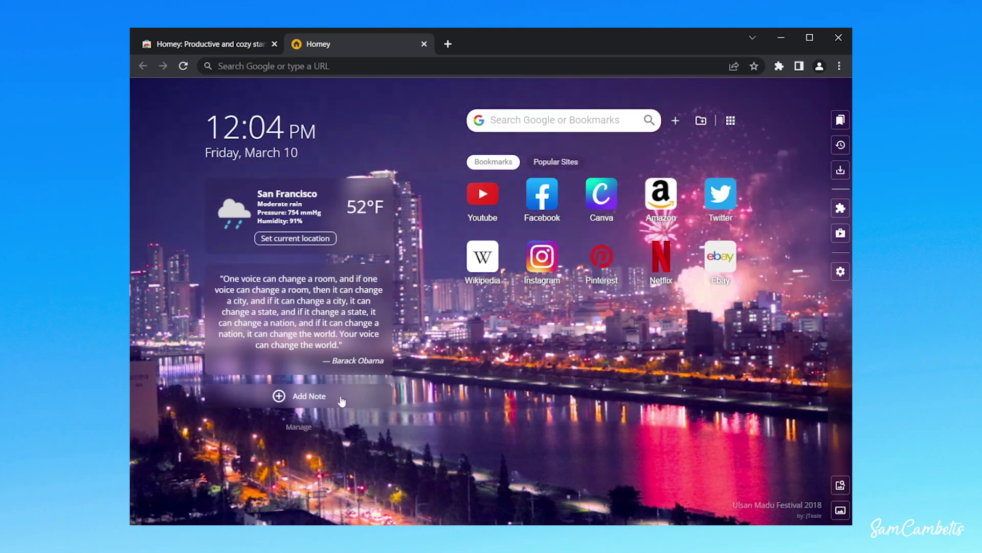
Switch off the Quote of the day widget under Manage and save the change
left_click(302, 430)
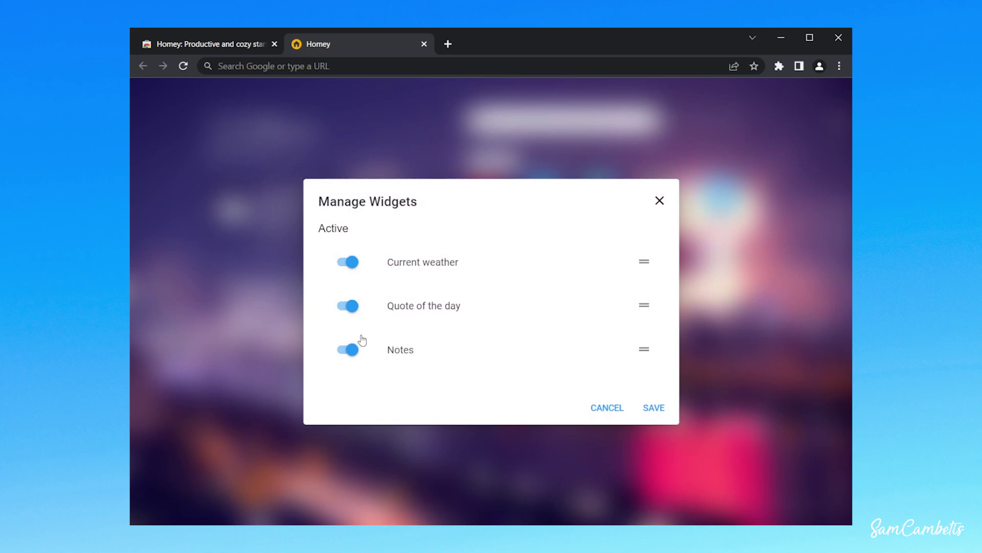
left_click(347, 306)
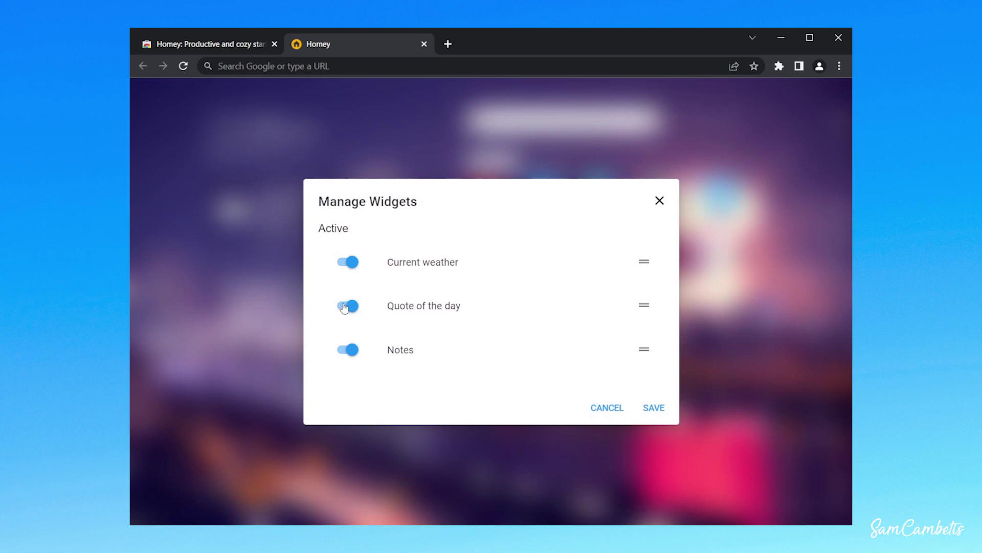
left_click(653, 428)
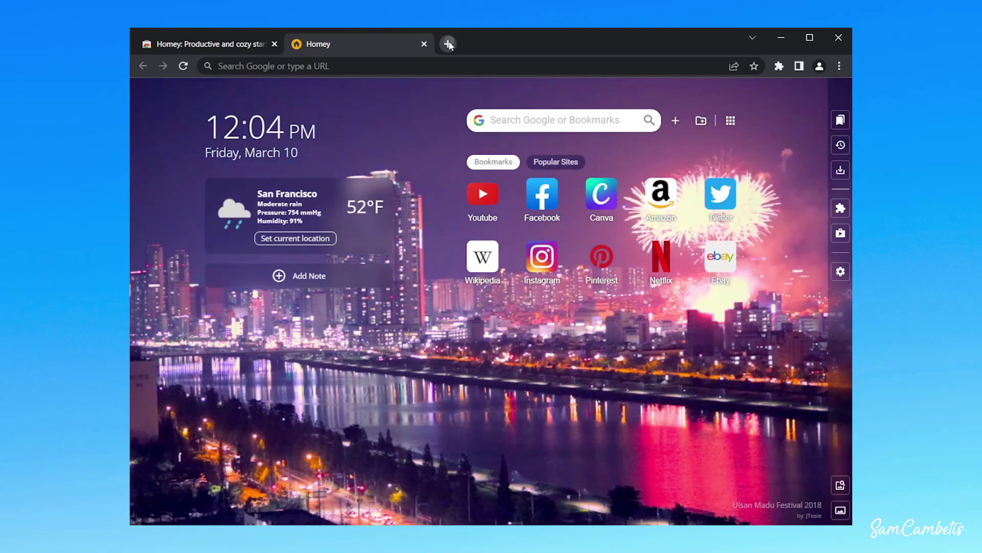
left_click(449, 45)
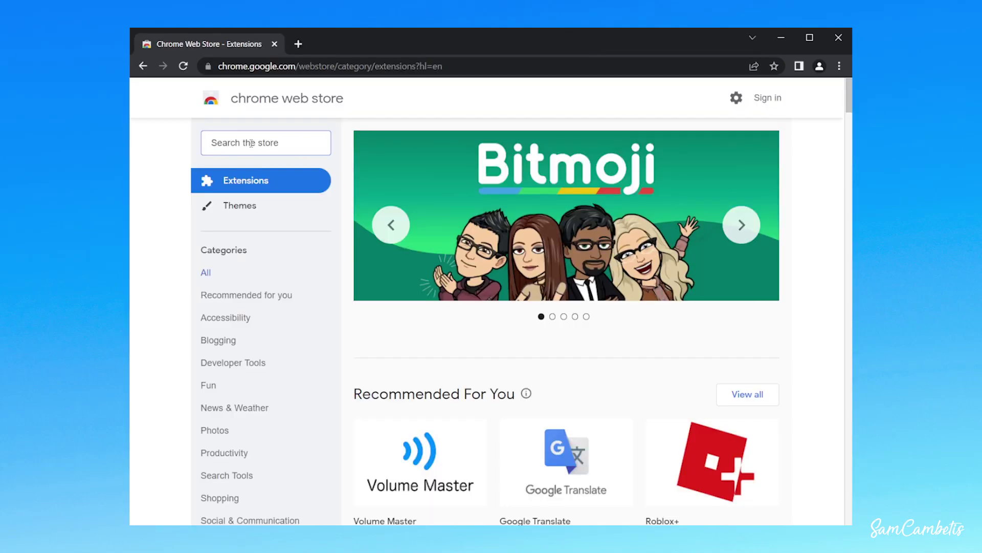
Open the Momentum extension from a 'mom' search and browse its screenshots
type("mom")
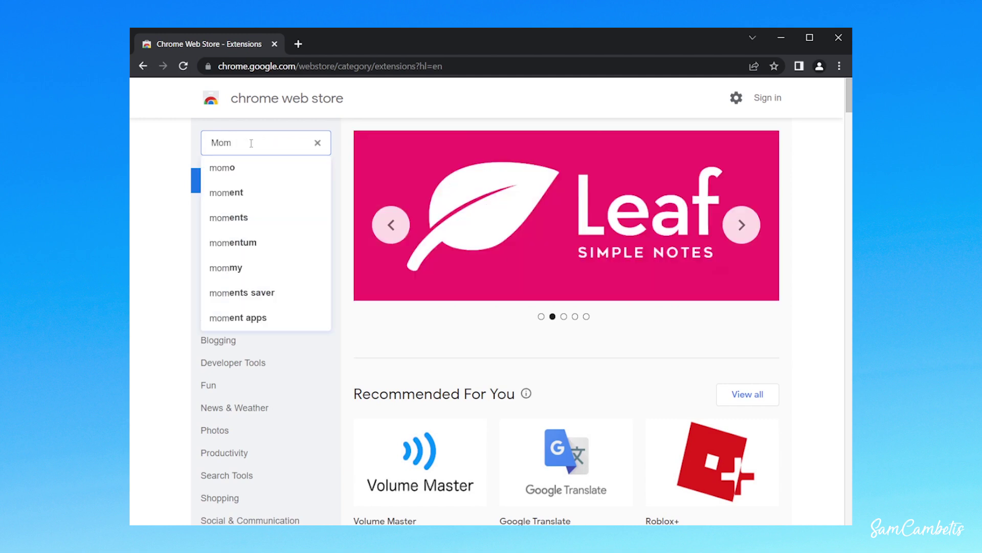
left_click(247, 243)
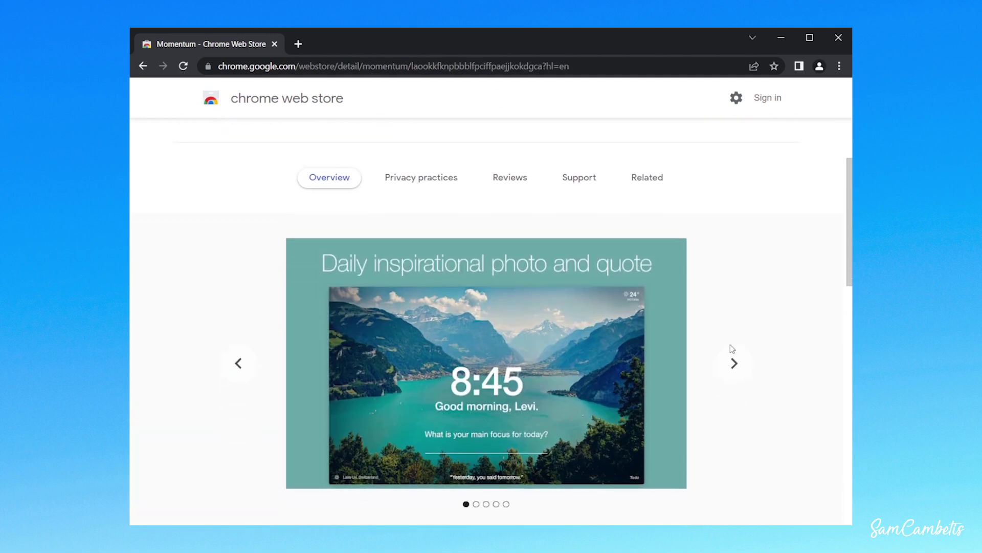
scroll(731, 348, "down", 1)
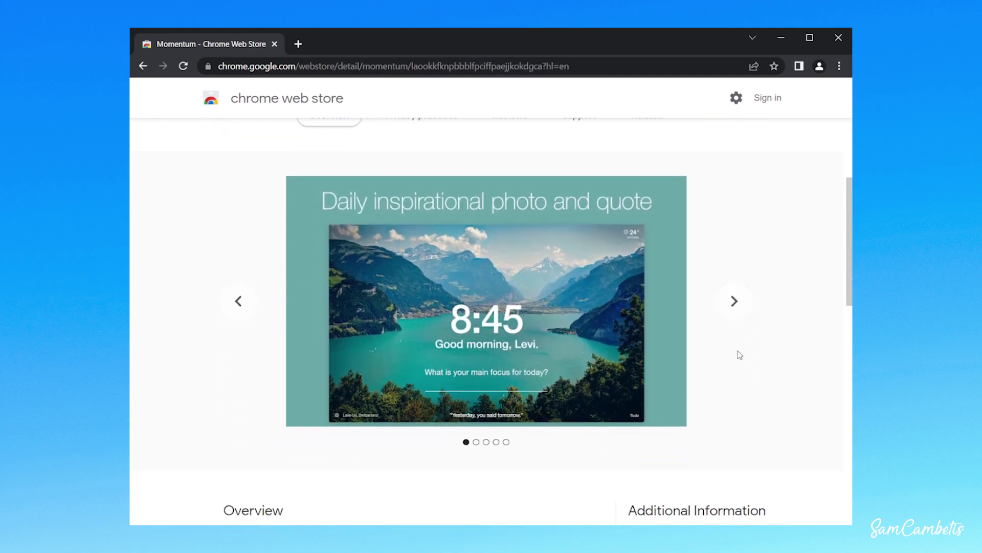
left_click(735, 302)
left_click(735, 305)
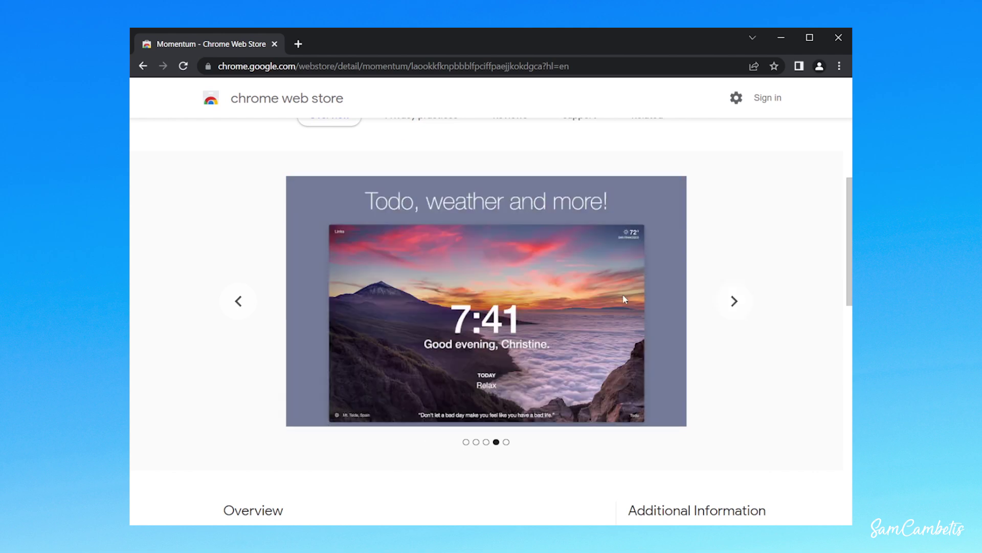
scroll(392, 235, "up", 4)
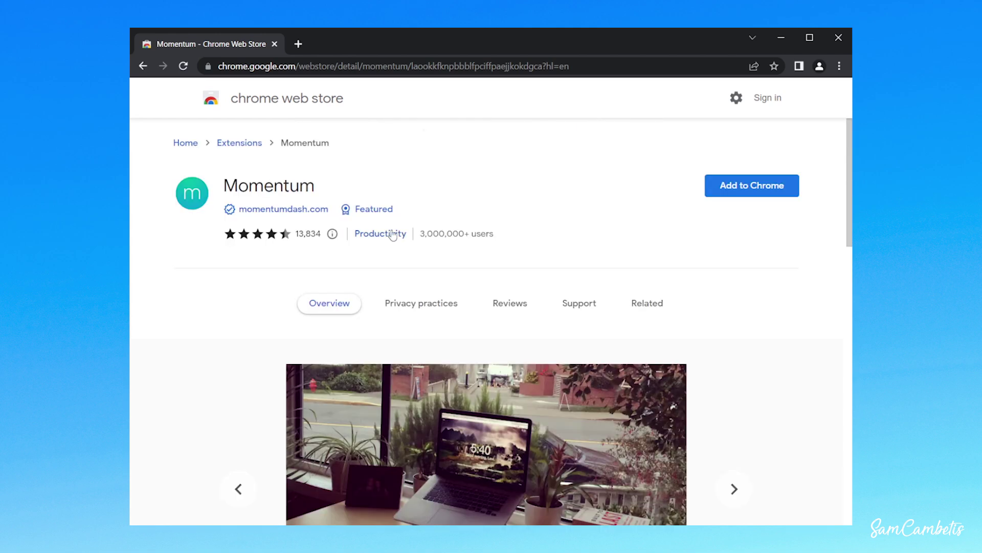
Search the store for 'utab', open uTab - Unlimited Custom Dashboard, and page through its screenshots
left_click(233, 152)
left_click(279, 149)
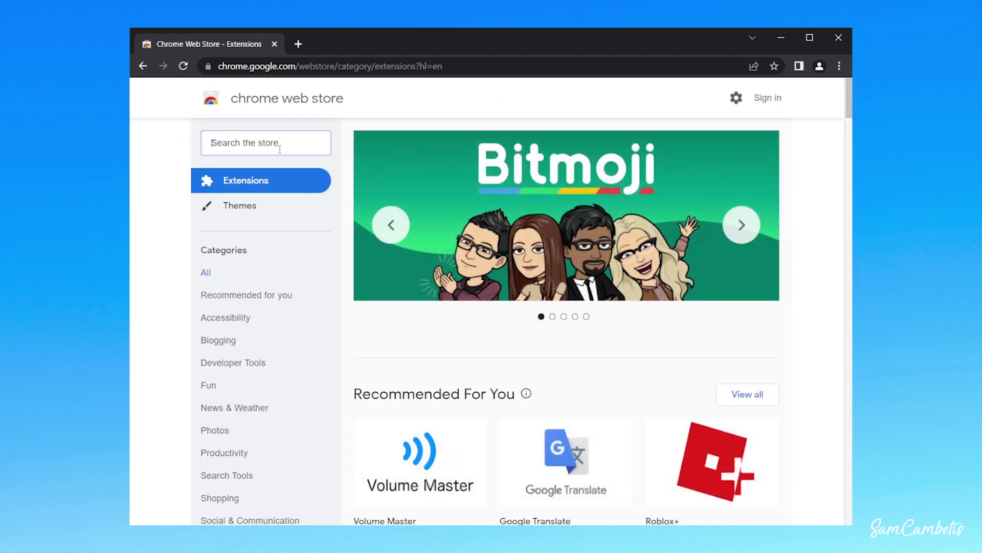
type("utab")
key("Return")
left_click(613, 220)
scroll(776, 381, "down", 4)
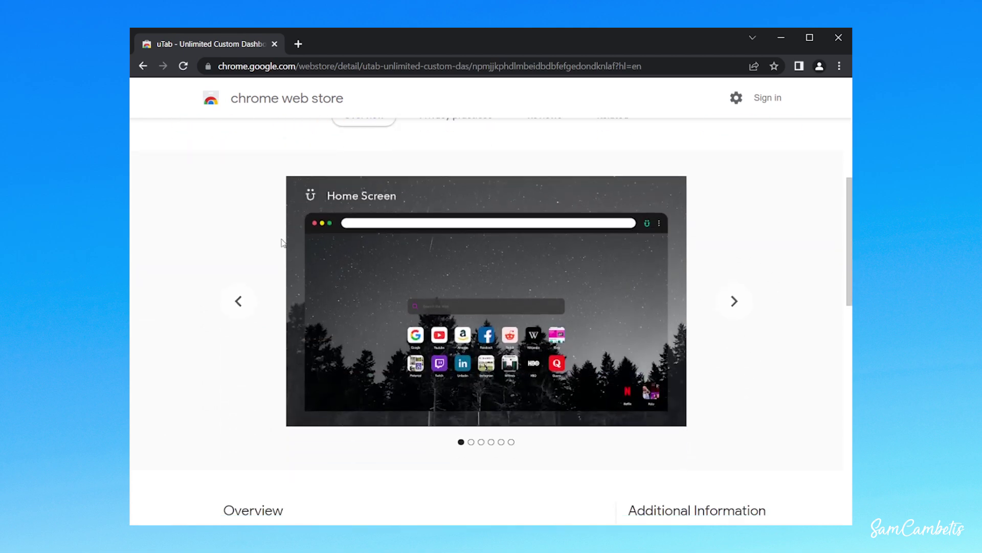
left_click(742, 310)
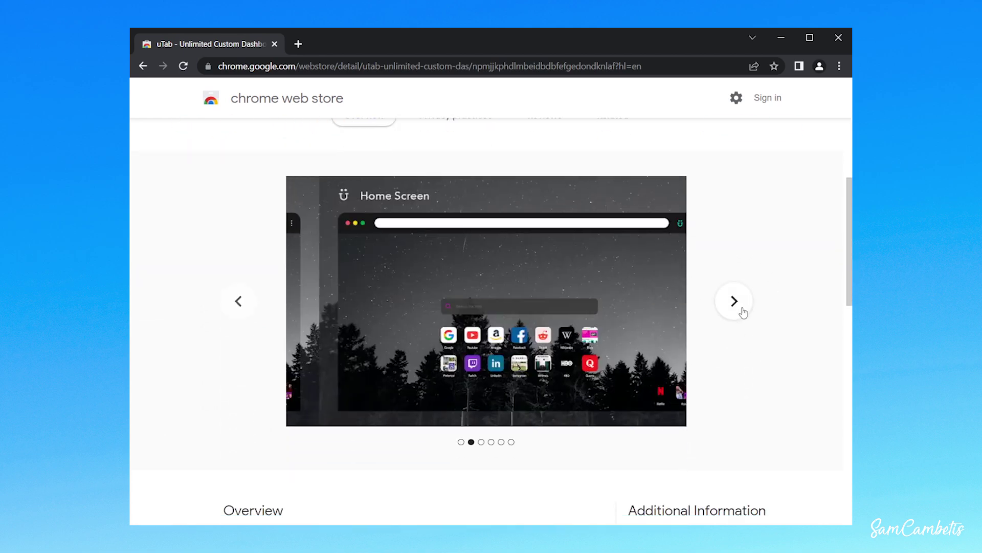
left_click(742, 310)
left_click(742, 310)
scroll(220, 215, "up", 3)
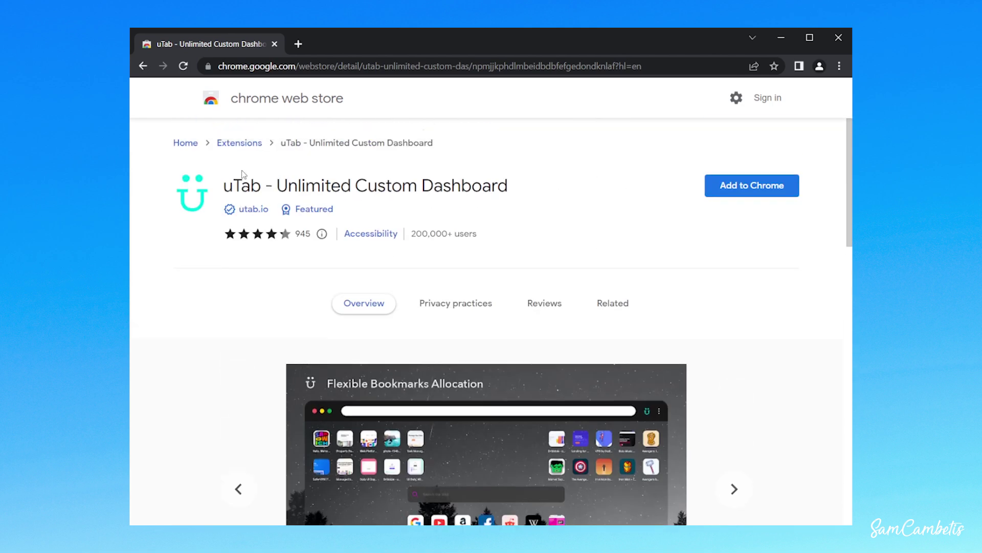
left_click(298, 44)
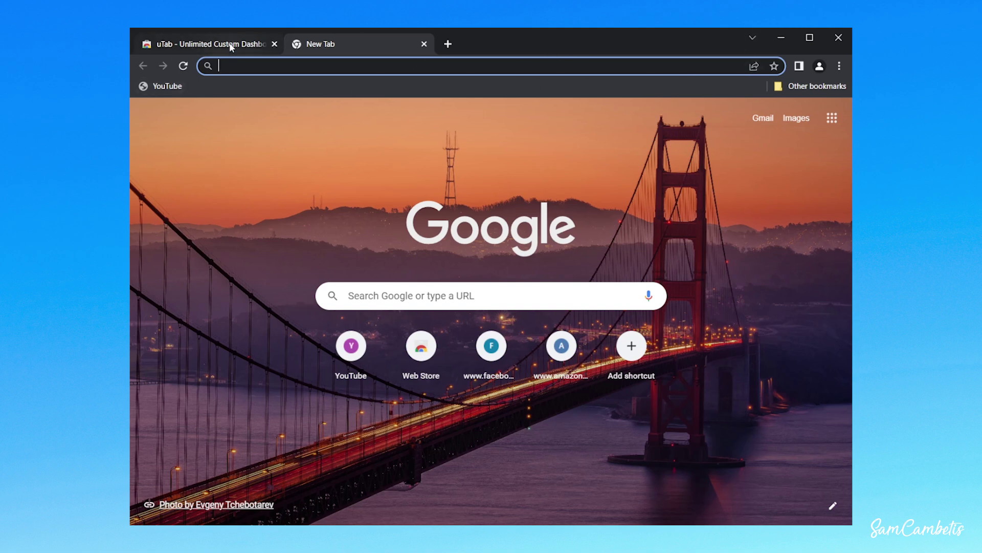
Add the Morpheon Dark theme from the Web Store Themes section and view it on a new tab
left_click(421, 346)
left_click(259, 214)
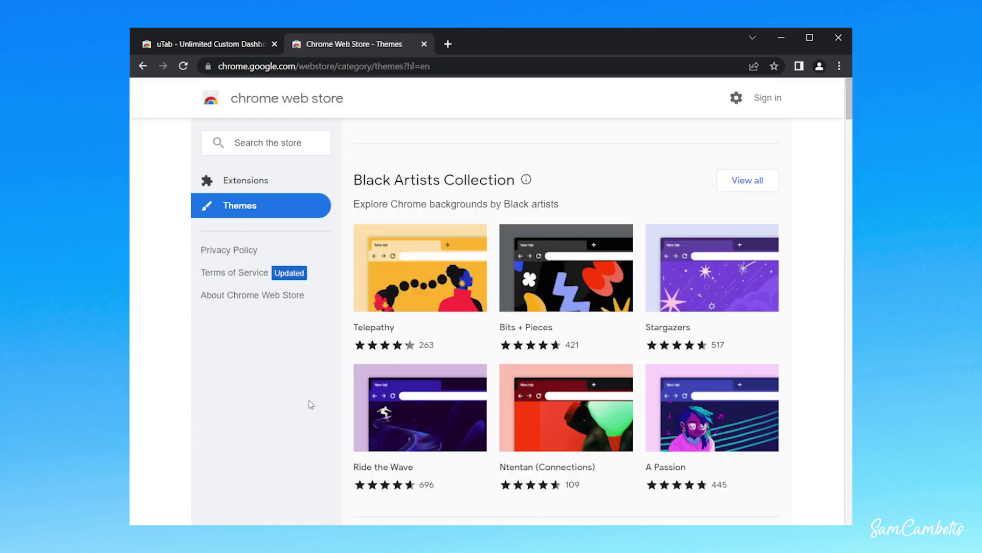
scroll(625, 430, "down", 8)
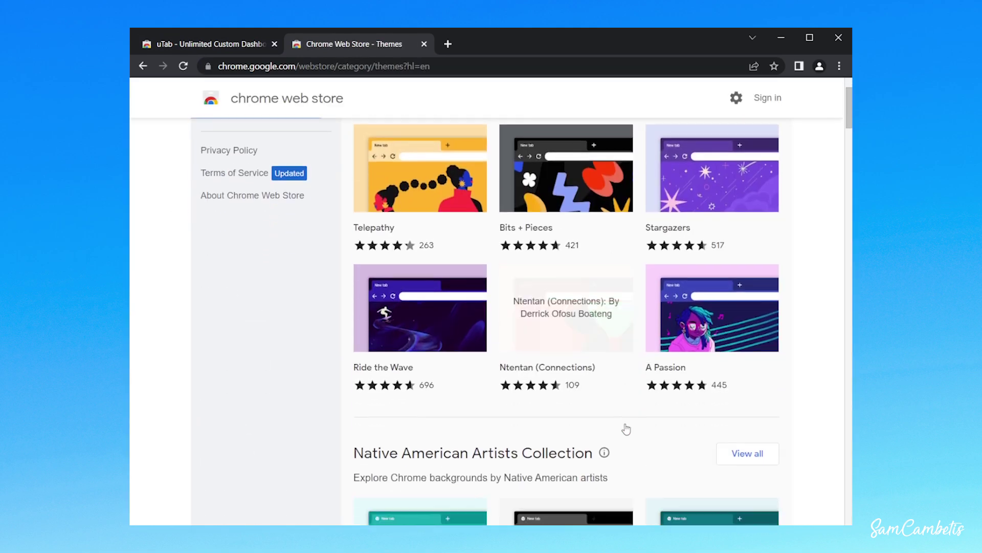
scroll(777, 427, "down", 10)
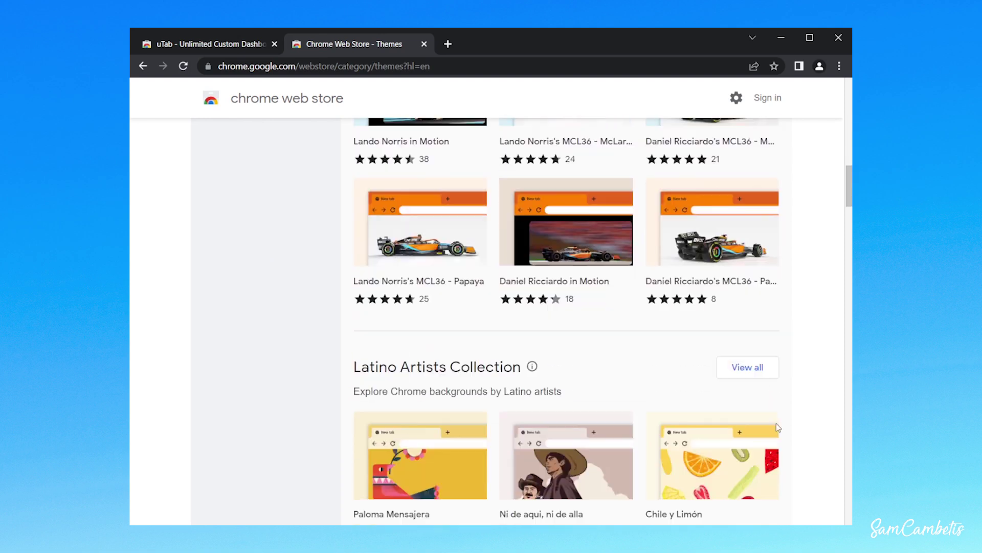
scroll(777, 427, "down", 8)
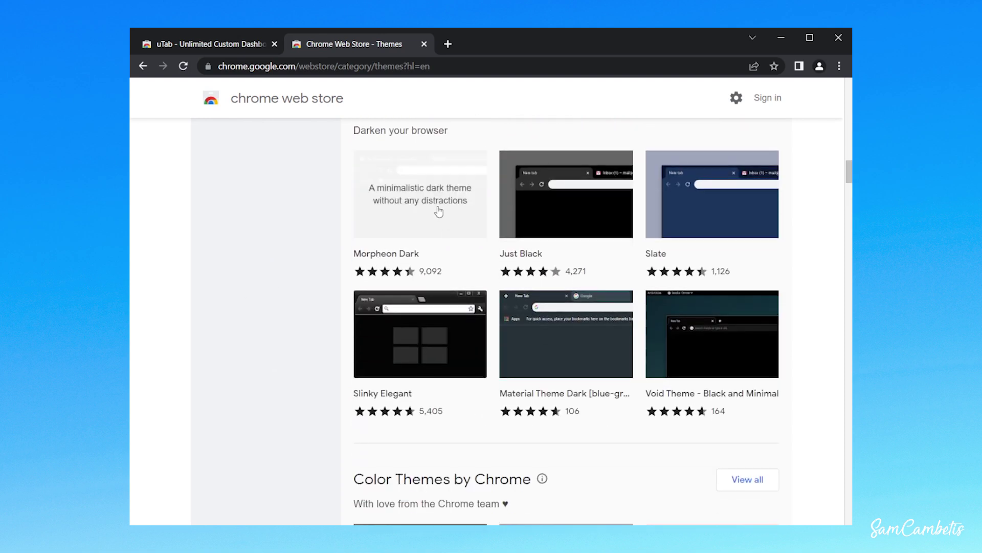
left_click(415, 207)
left_click(752, 185)
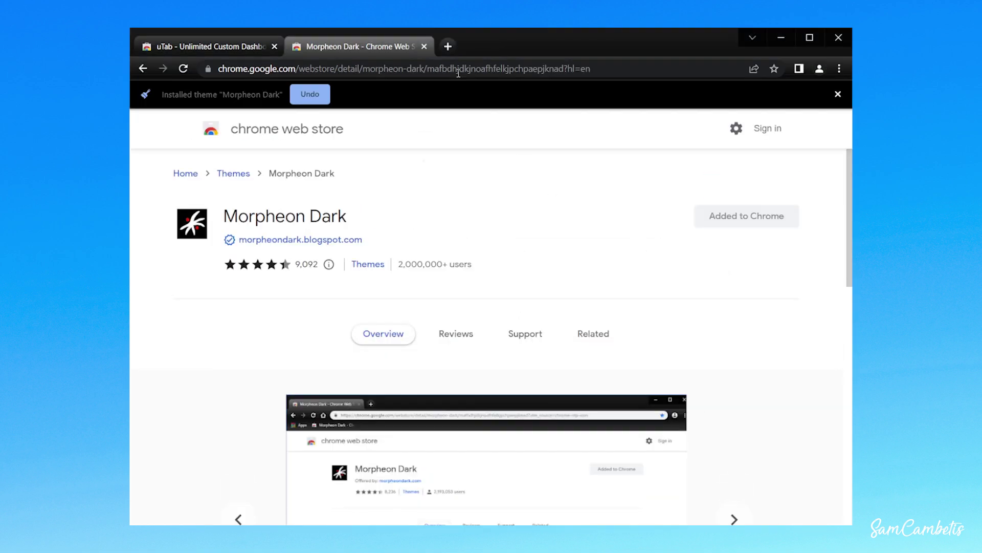
left_click(448, 44)
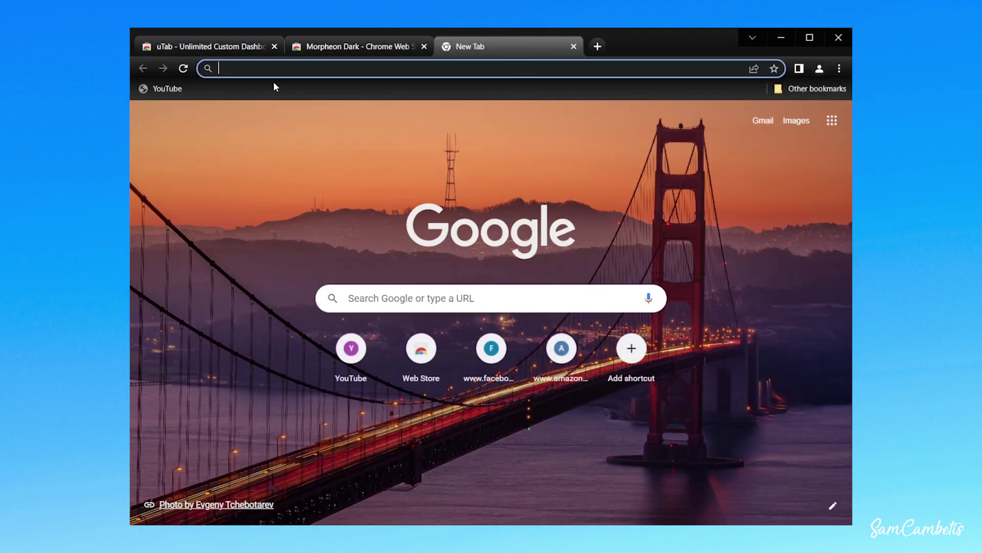
Add the Ni de aqui, ni de alla theme from the Web Store themes listing
left_click(353, 46)
scroll(588, 332, "down", 5)
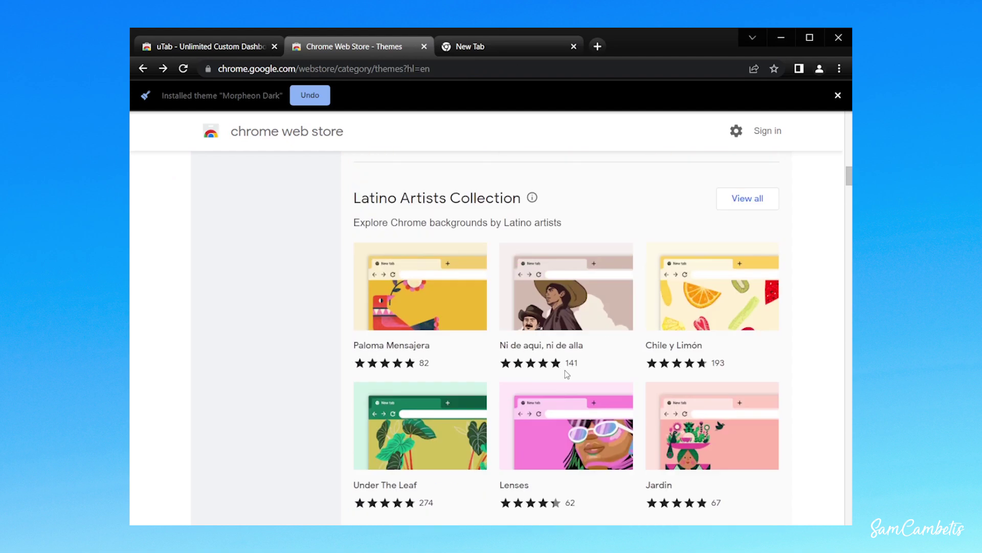
left_click(612, 313)
left_click(752, 217)
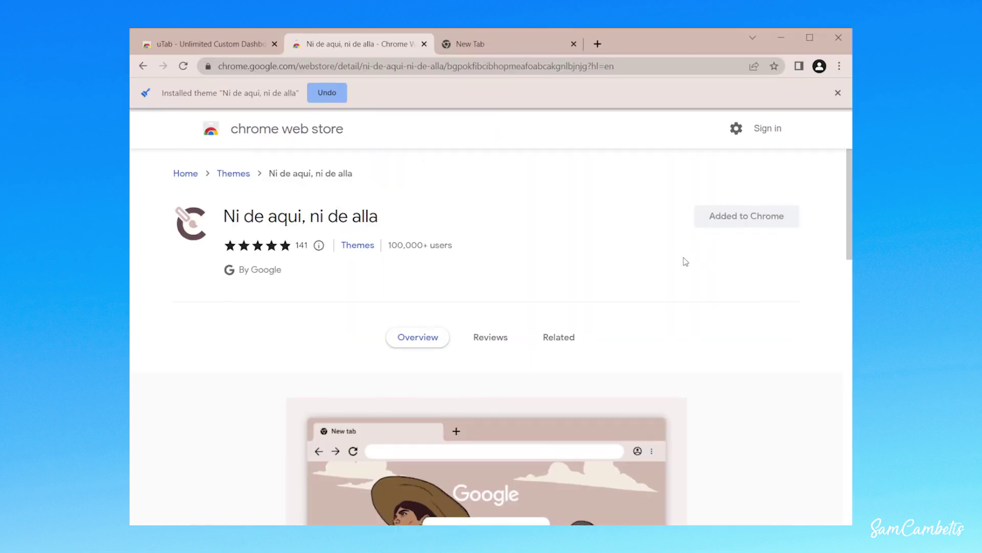
Set a new tab's background to Classic Chrome, then reopen the Chrome Web Store from a shortcut
left_click(598, 44)
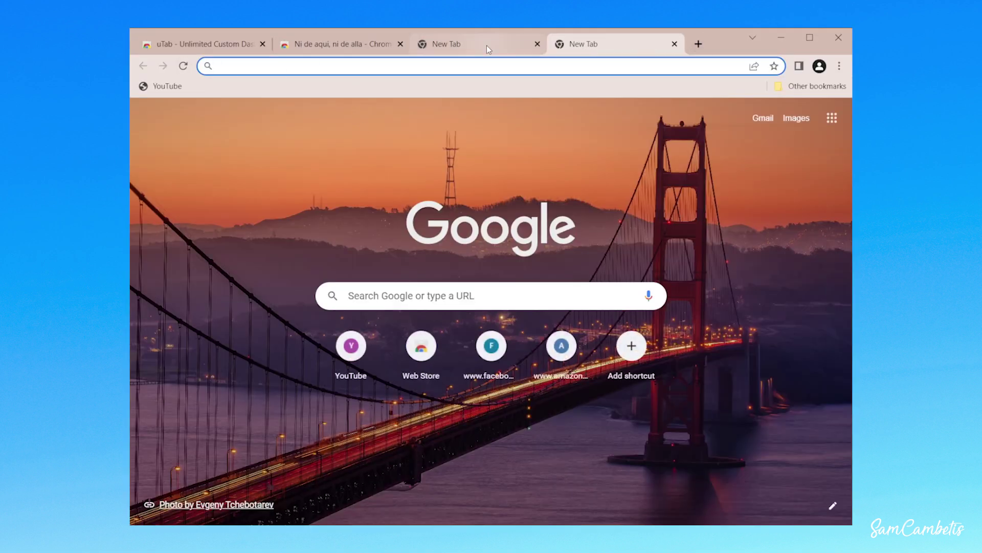
left_click(833, 505)
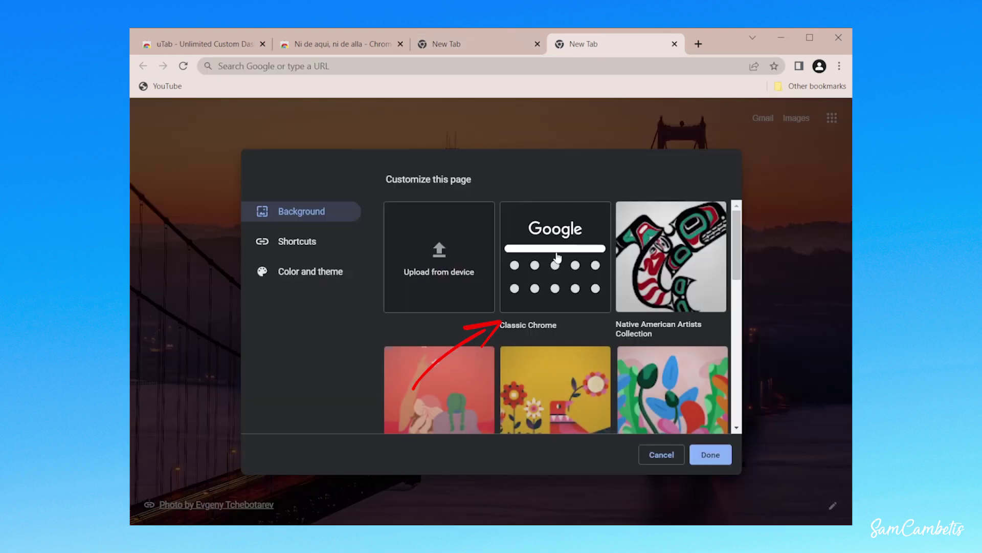
left_click(558, 256)
left_click(710, 456)
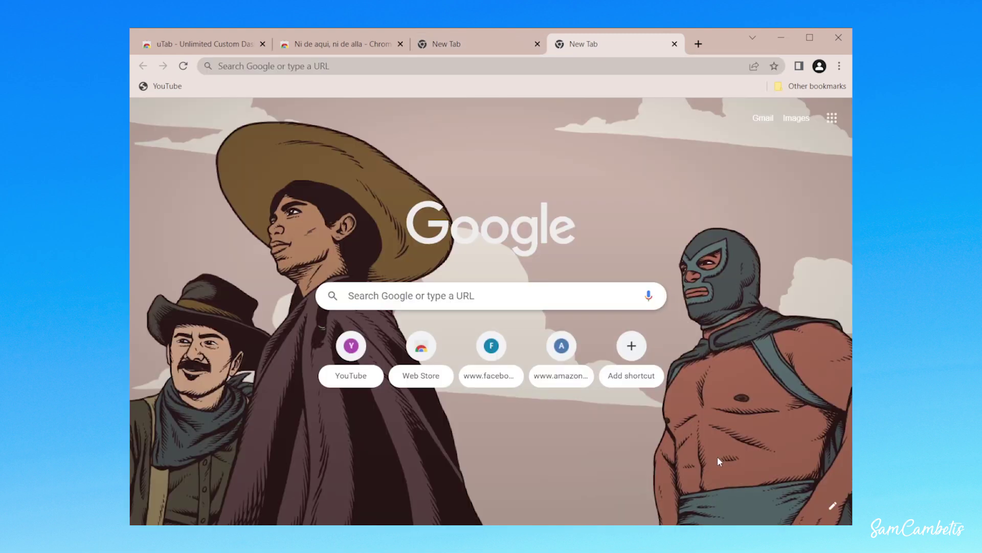
key("ctrl+shift+Tab")
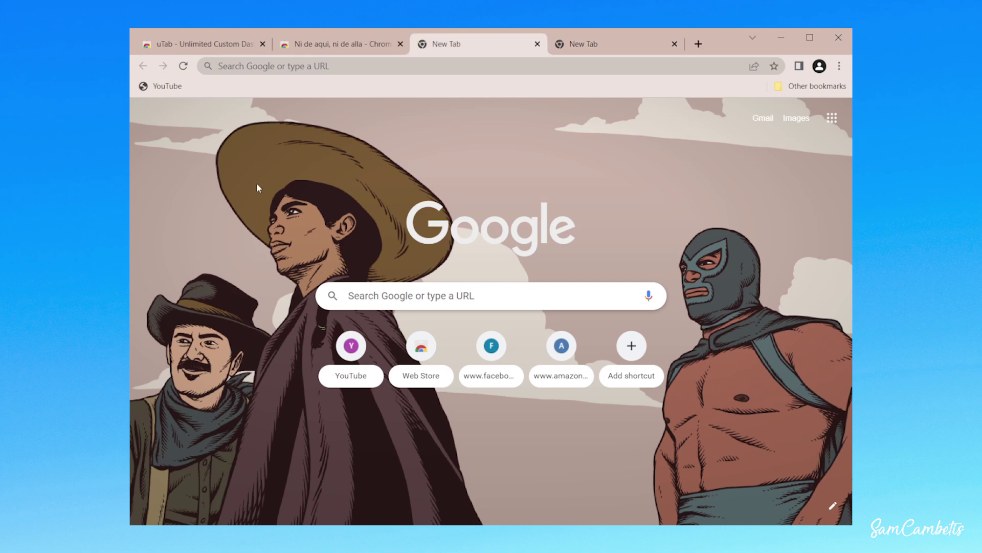
left_click(420, 353)
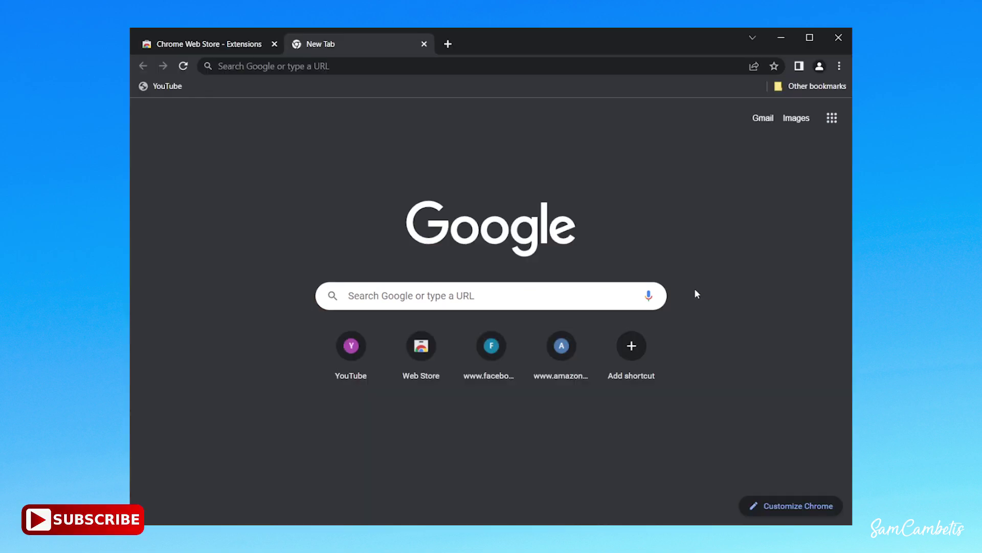